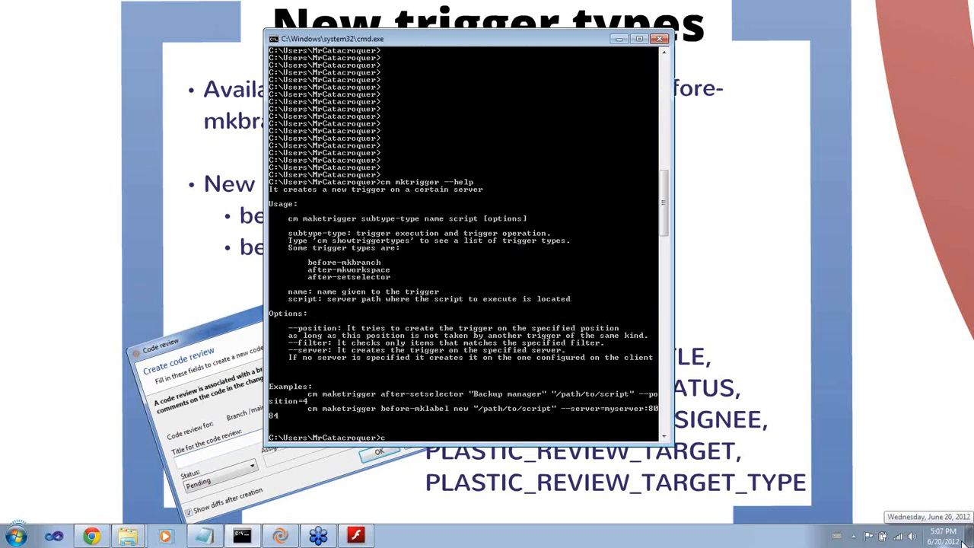
List the available trigger types with cm stt in the command prompt and highlight the review trigger entries
text(sho)
key(Return)
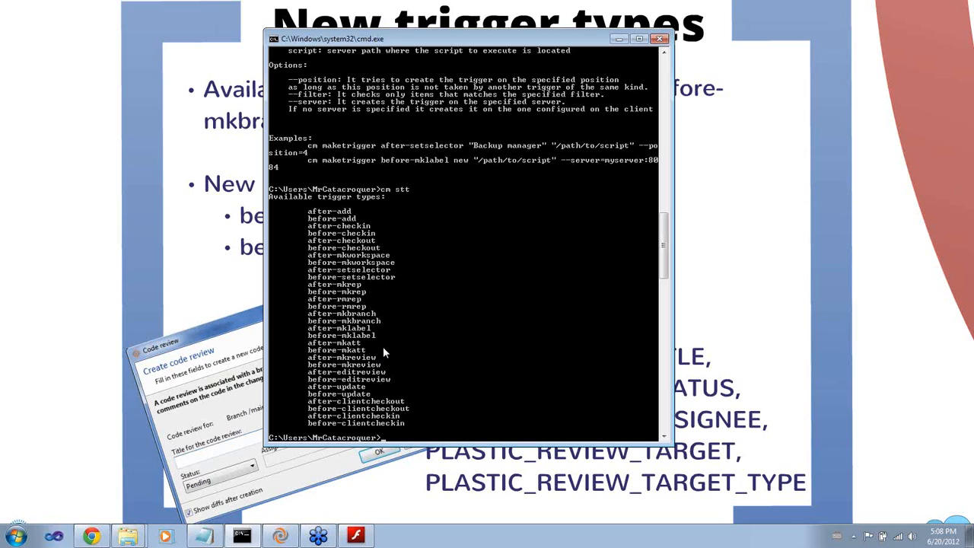
right_click(323, 365)
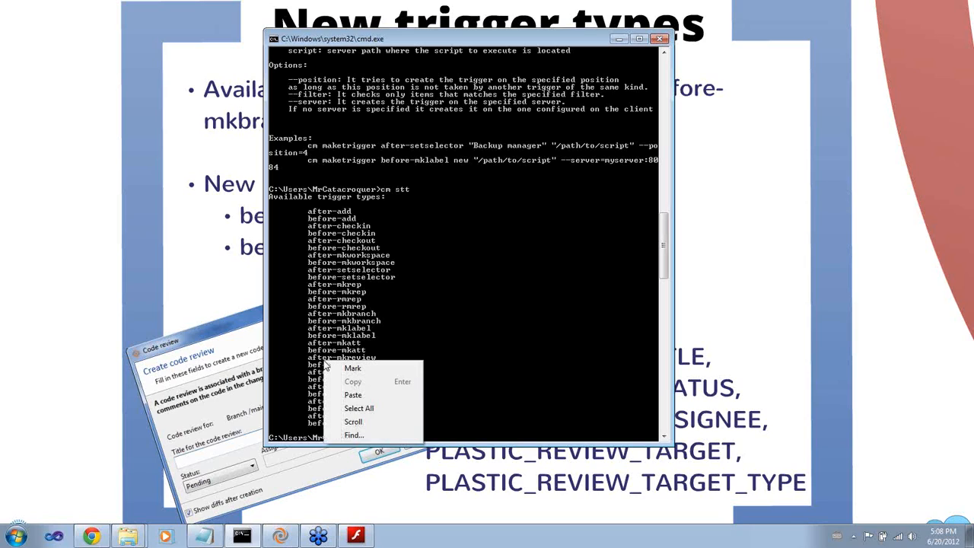
click(329, 369)
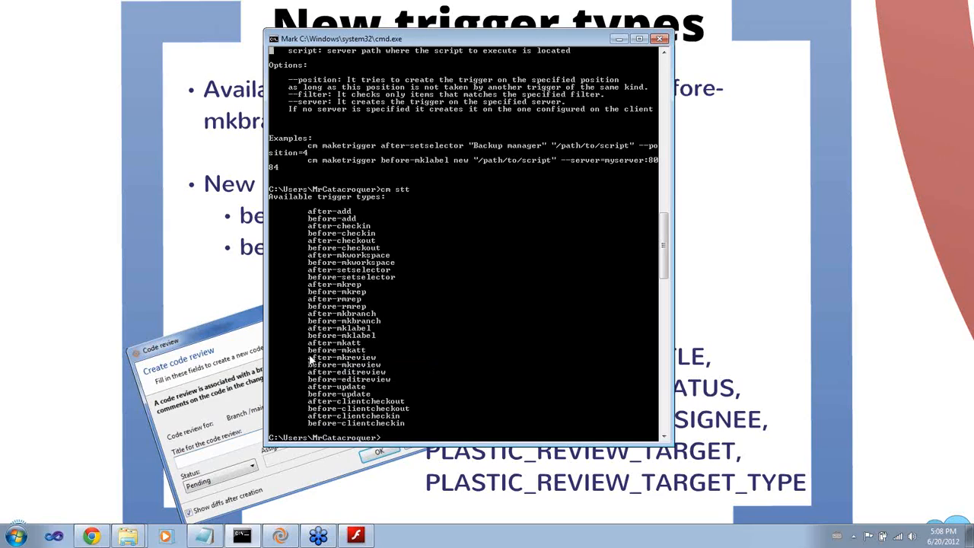
drag(310, 359, 388, 385)
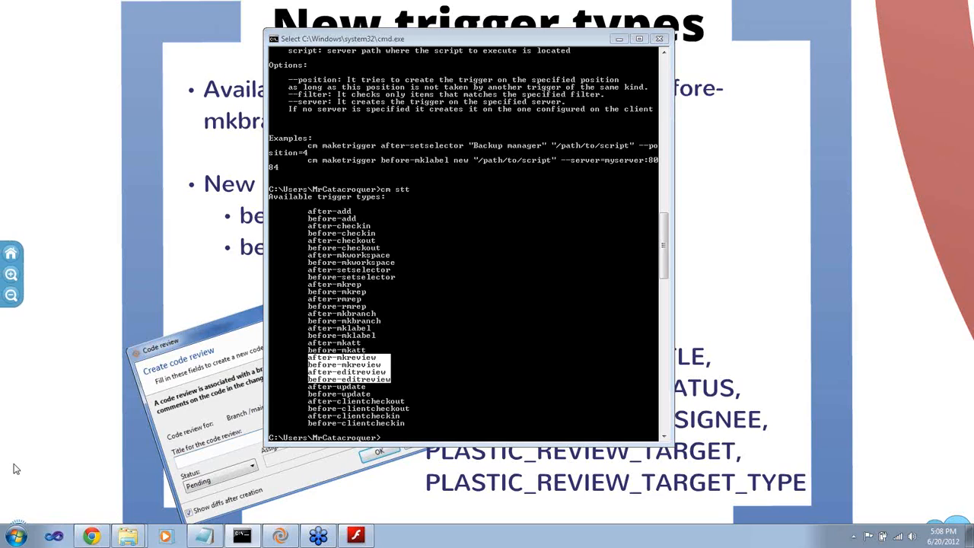
Switch to Plastic SCM and start a new code review for branch /main/scm001 titled Review scm001
key(alt+Tab)
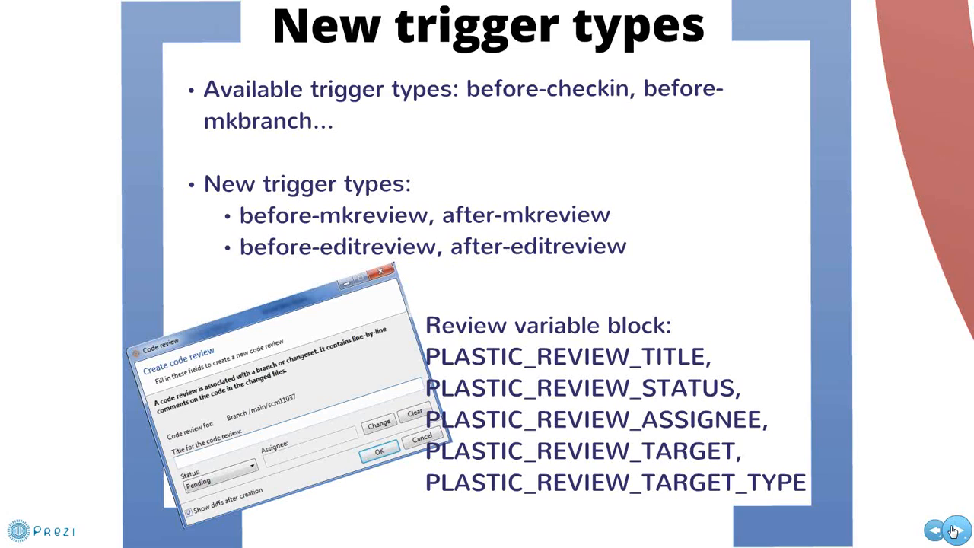
key(alt+Tab)
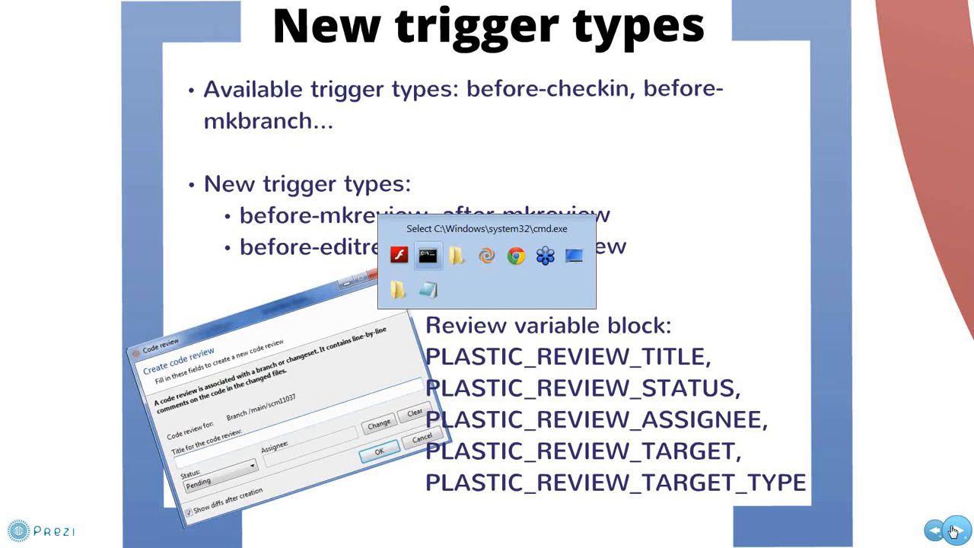
key(alt+Tab)
key(alt+Tab)
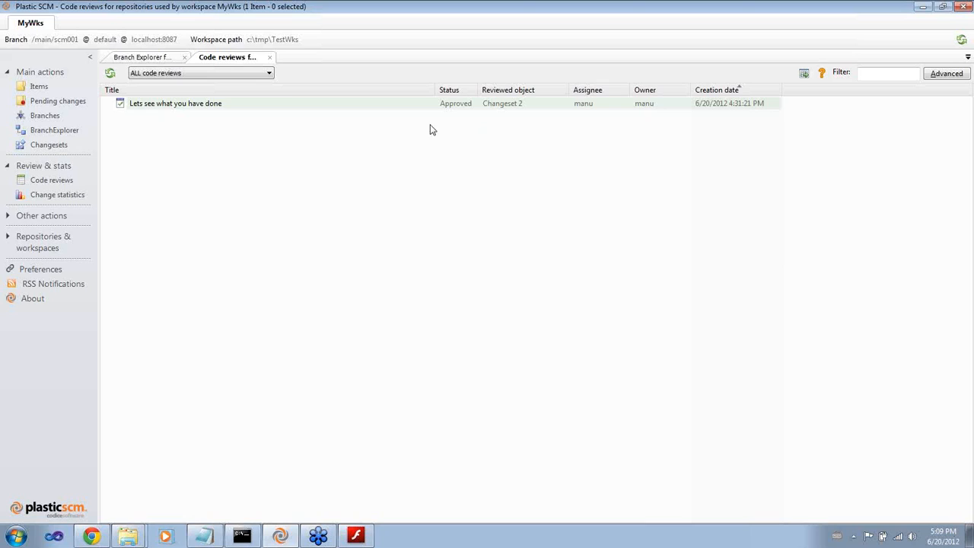
click(119, 60)
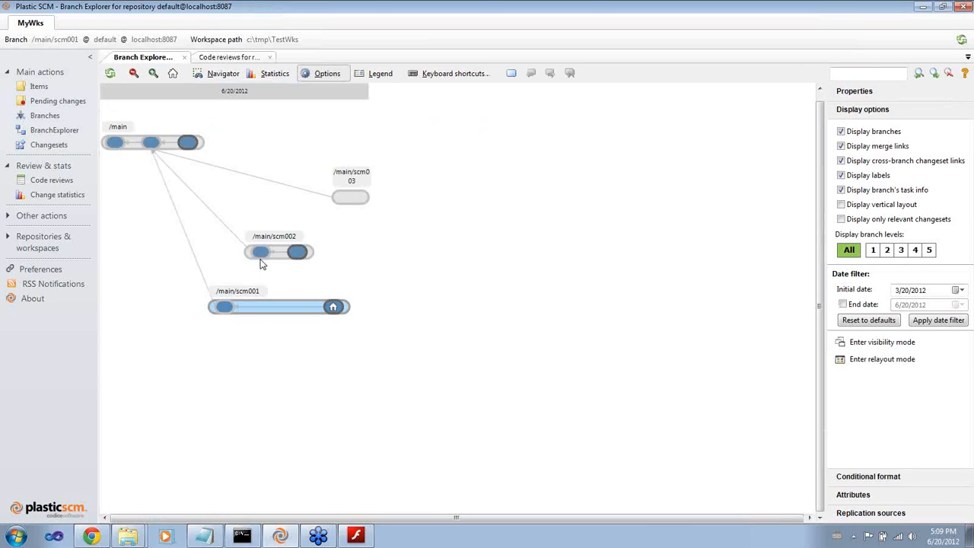
right_click(295, 312)
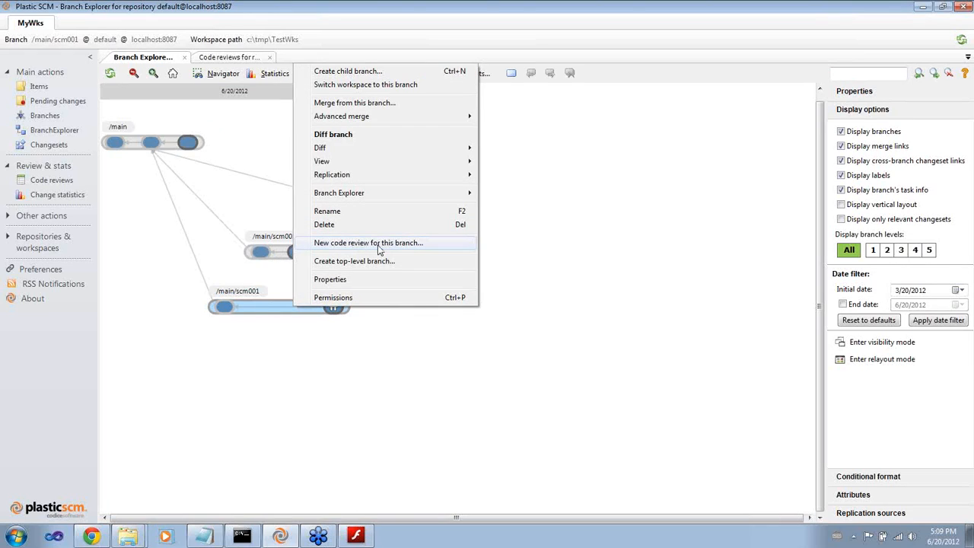
click(437, 250)
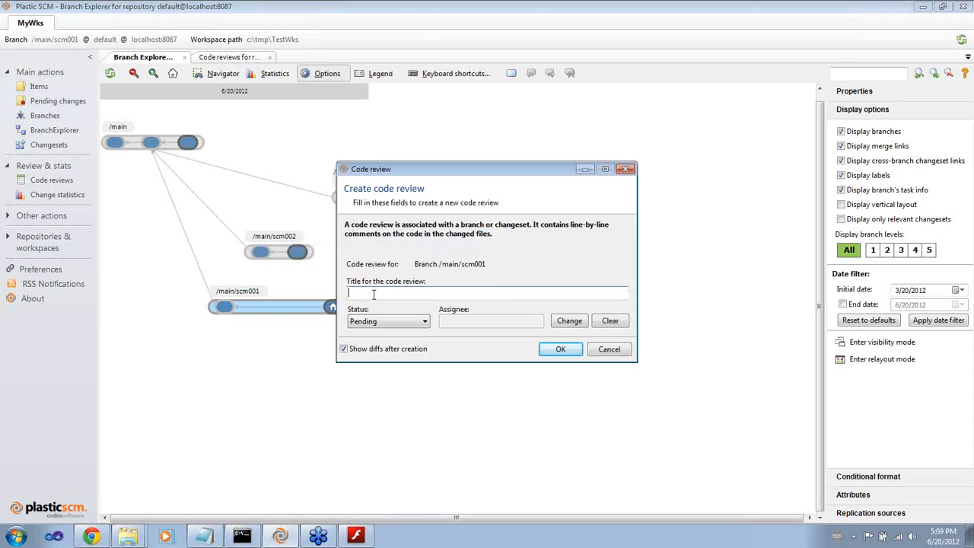
text(Review scm001)
Assign the review to manu, create it, and close the branch diff window
click(570, 321)
double_click(337, 247)
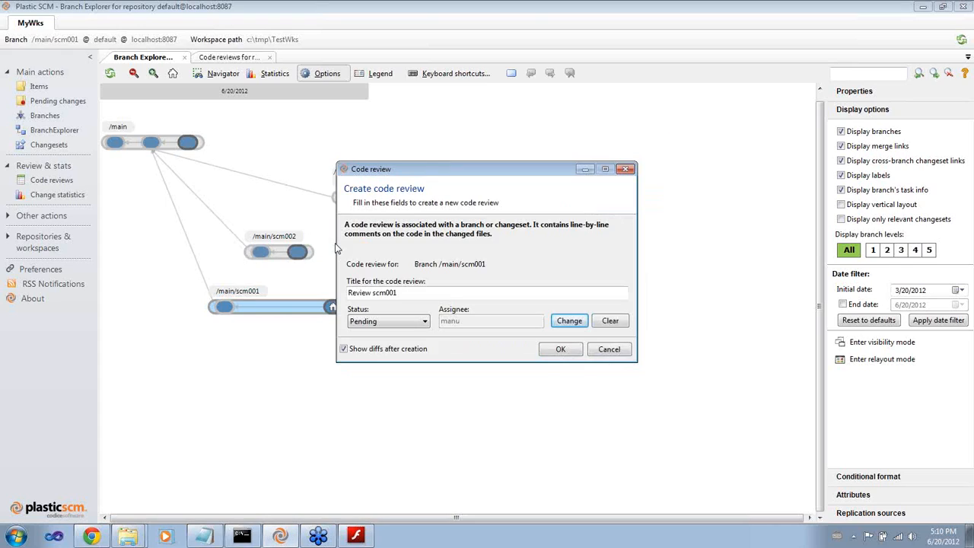
click(560, 351)
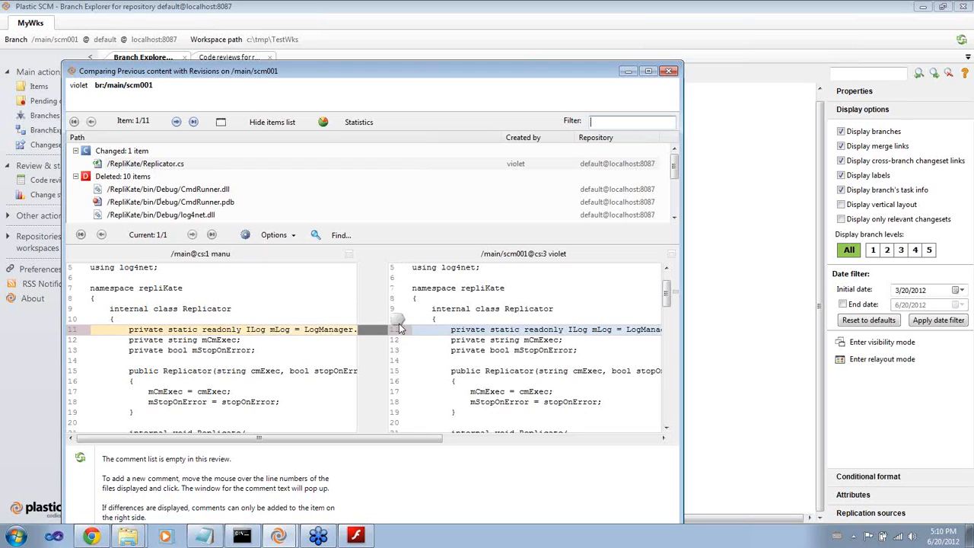
click(668, 72)
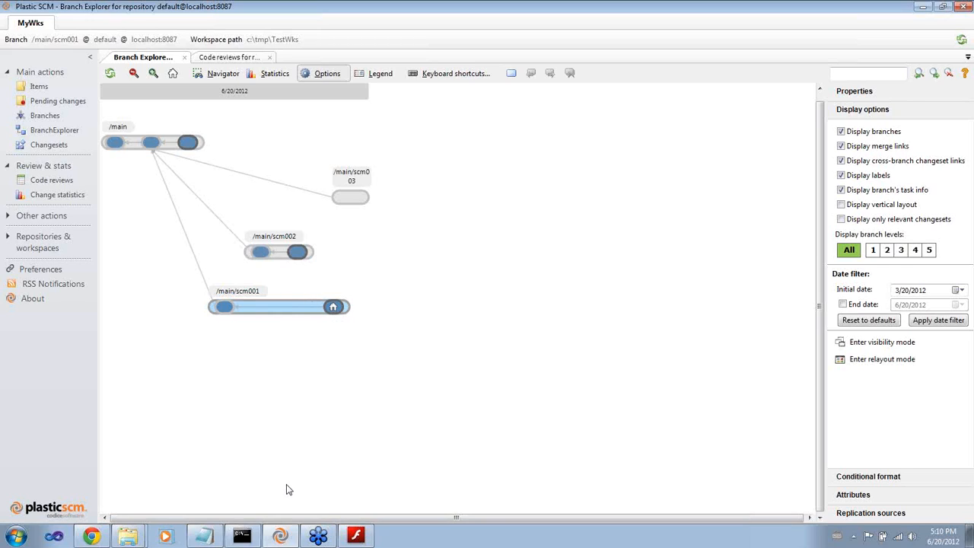
Switch to the browser and read the new code review notification email in the Gmail inbox
click(91, 536)
click(182, 7)
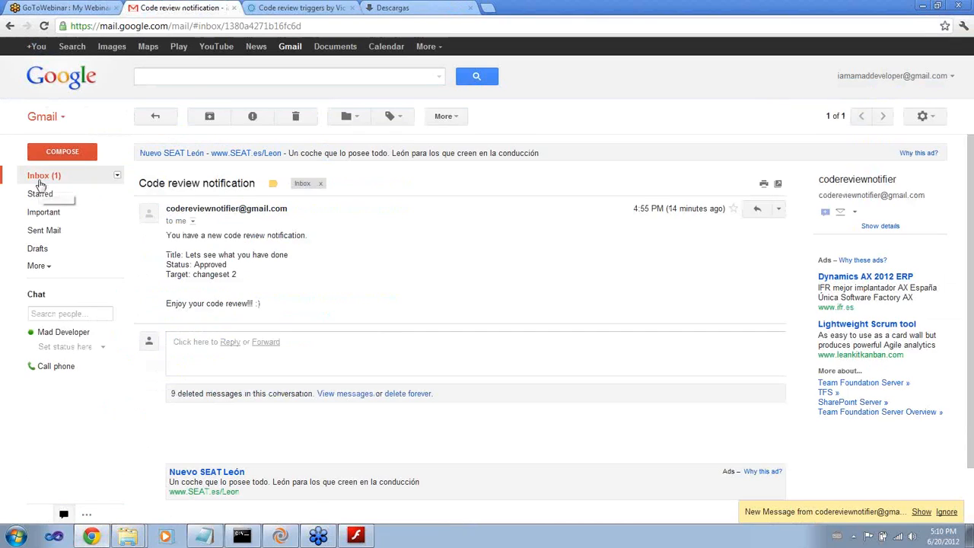
click(50, 181)
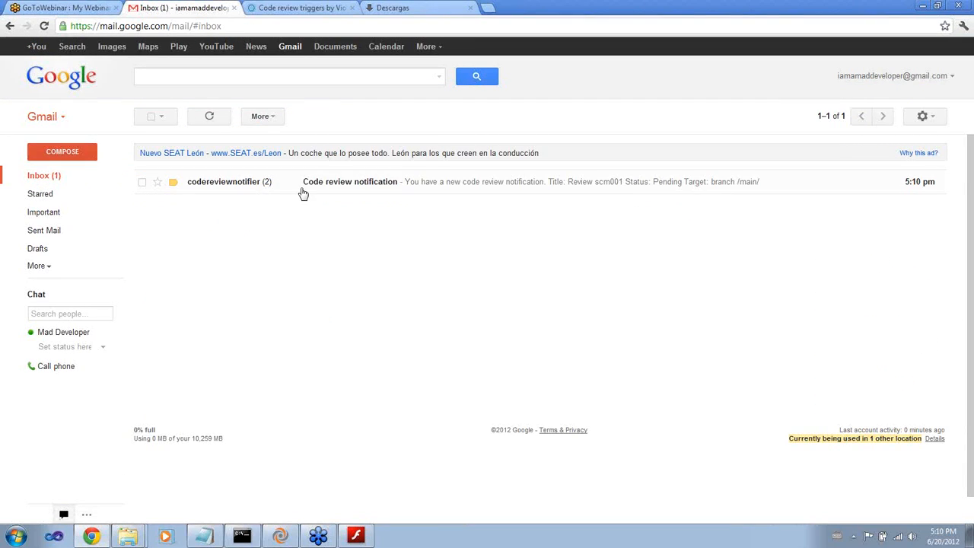
click(328, 188)
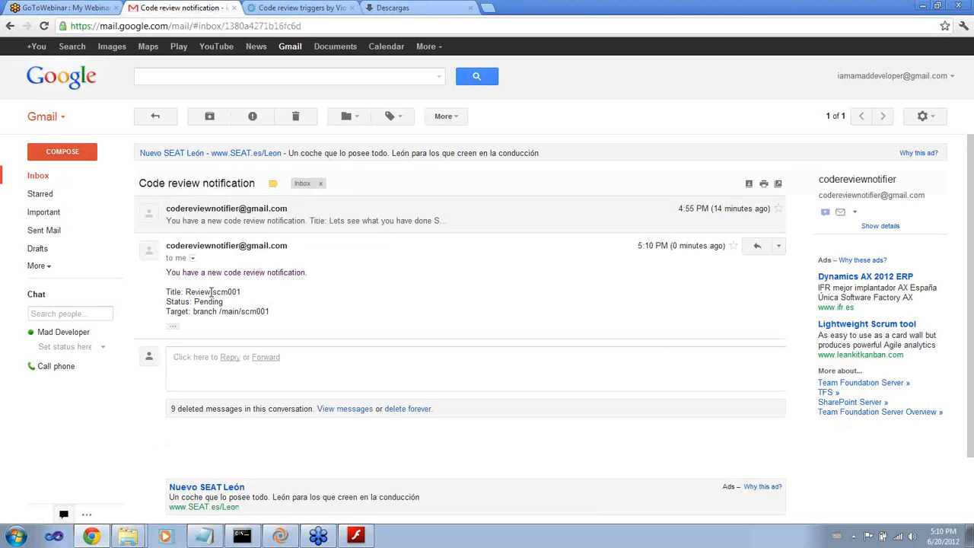
drag(173, 272, 291, 278)
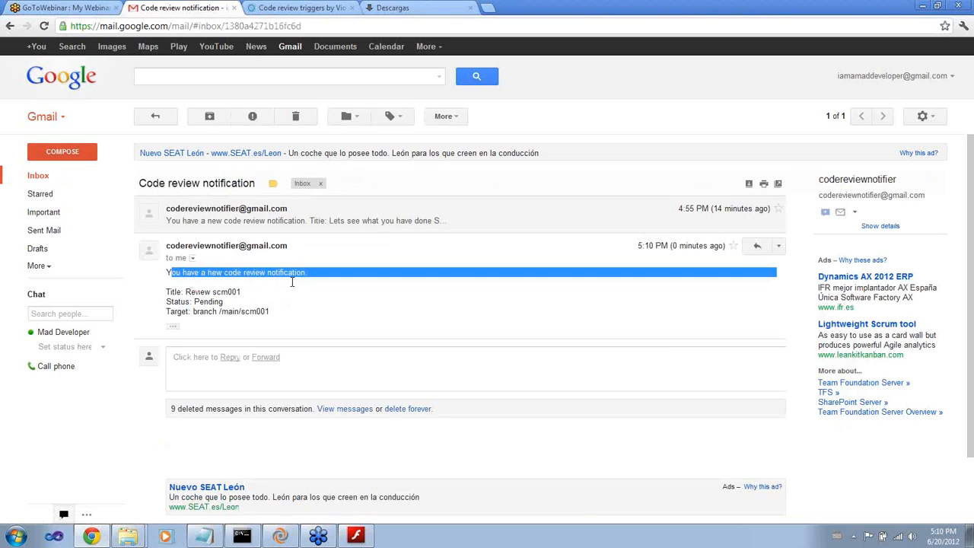
drag(186, 293, 235, 312)
click(173, 325)
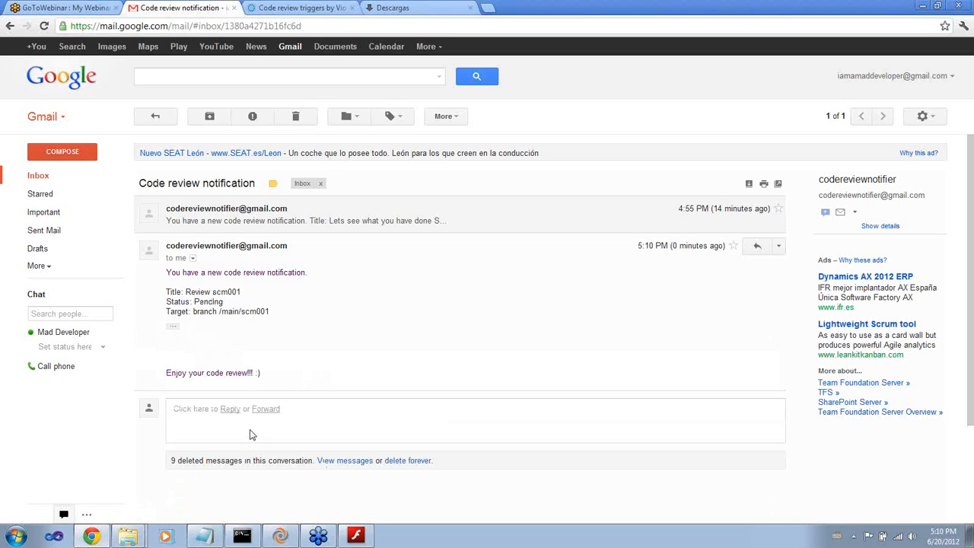
Return to the command prompt and list the existing triggers with cm ltr
mouse_move(220, 538)
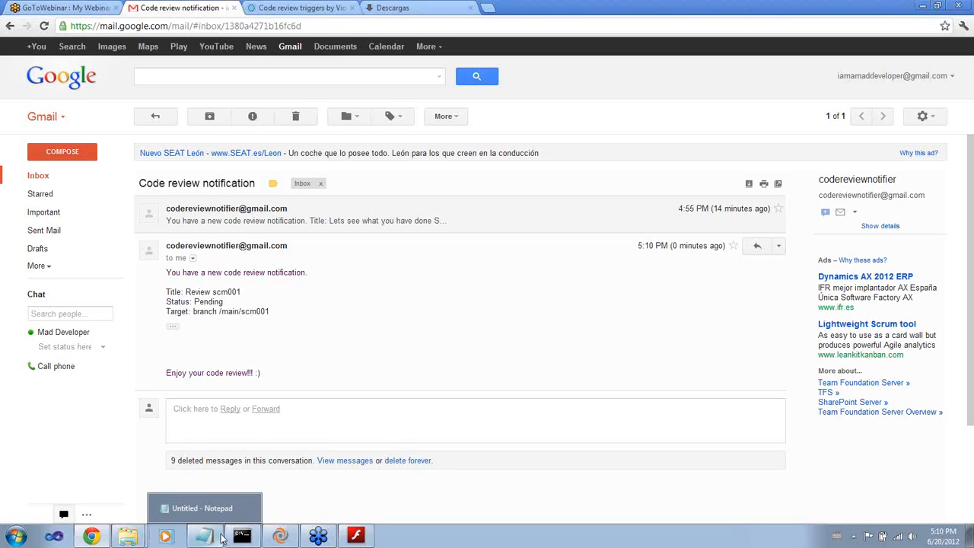
click(242, 537)
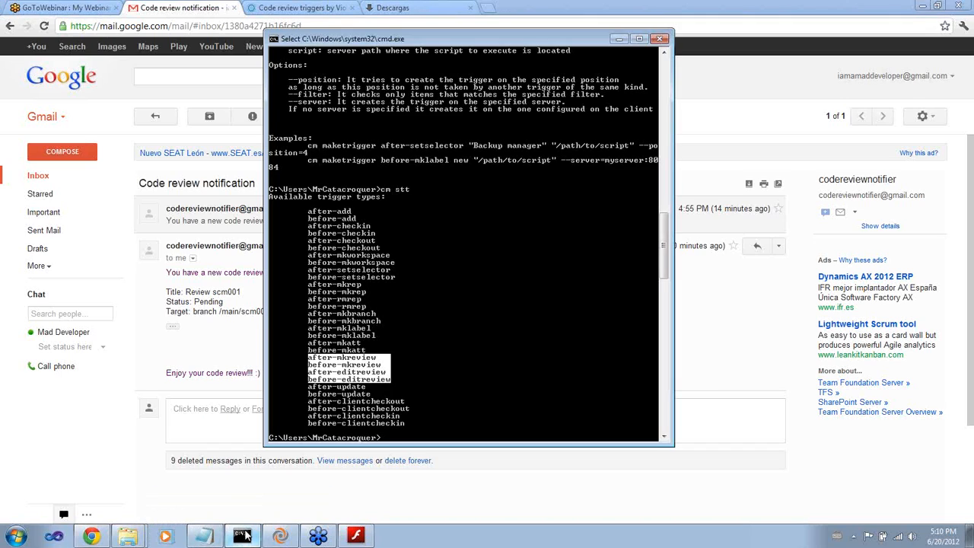
click(382, 396)
key(Return)
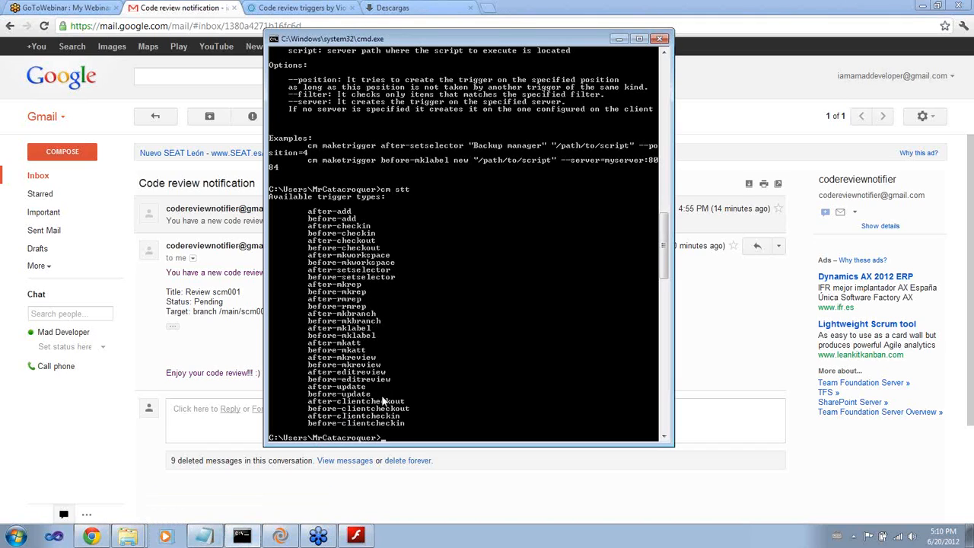
key(Return)
text(cm li)
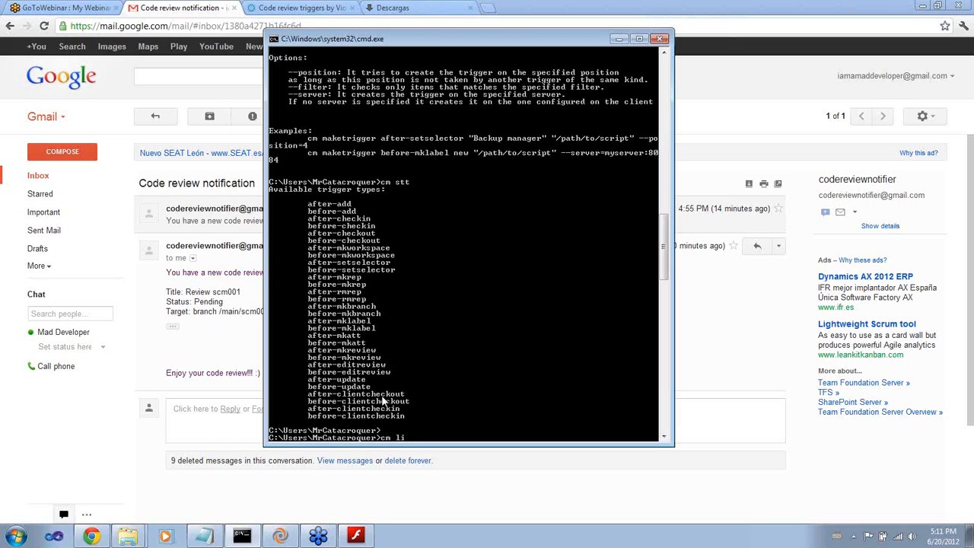
key(BackSpace)
text(tr)
key(Return)
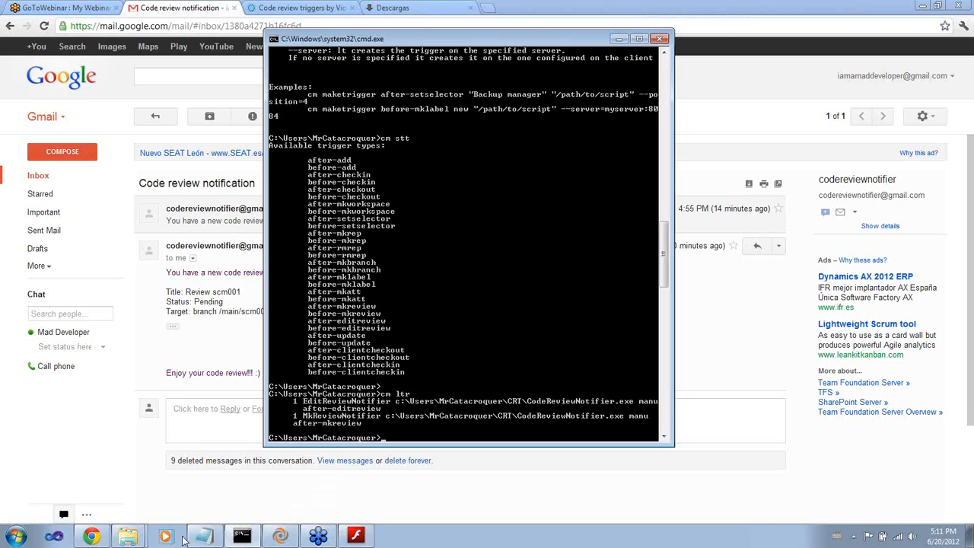
Open the properties of the Review scm001 code review and set its status to Approved
click(280, 536)
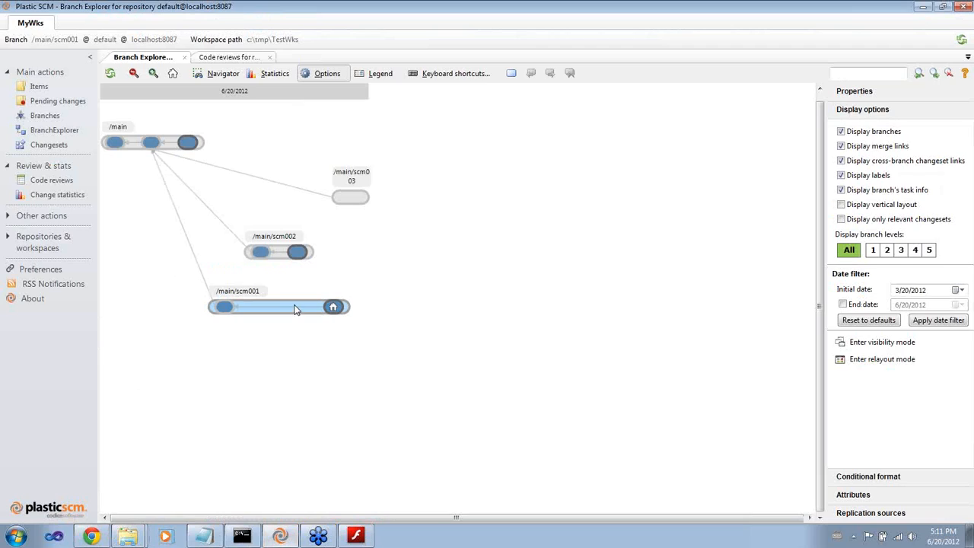
click(220, 58)
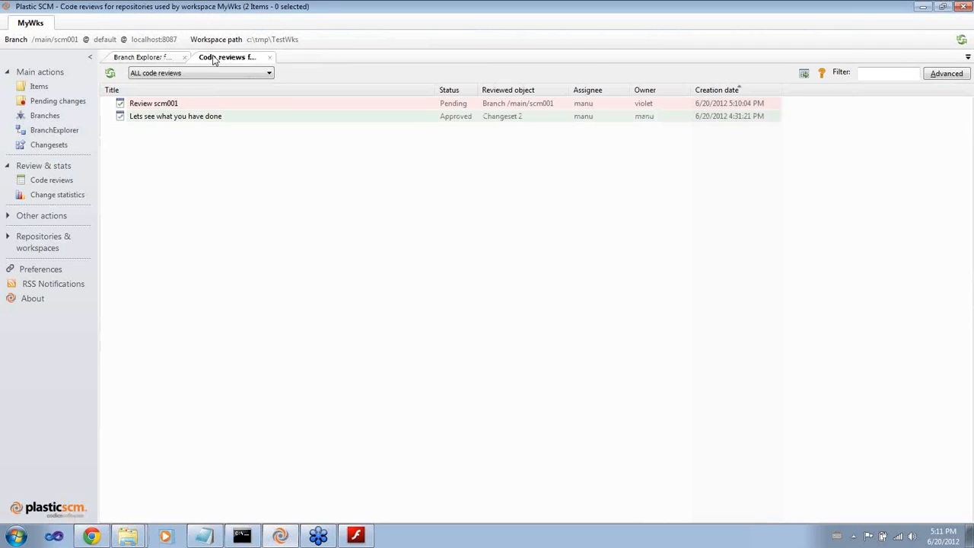
right_click(153, 104)
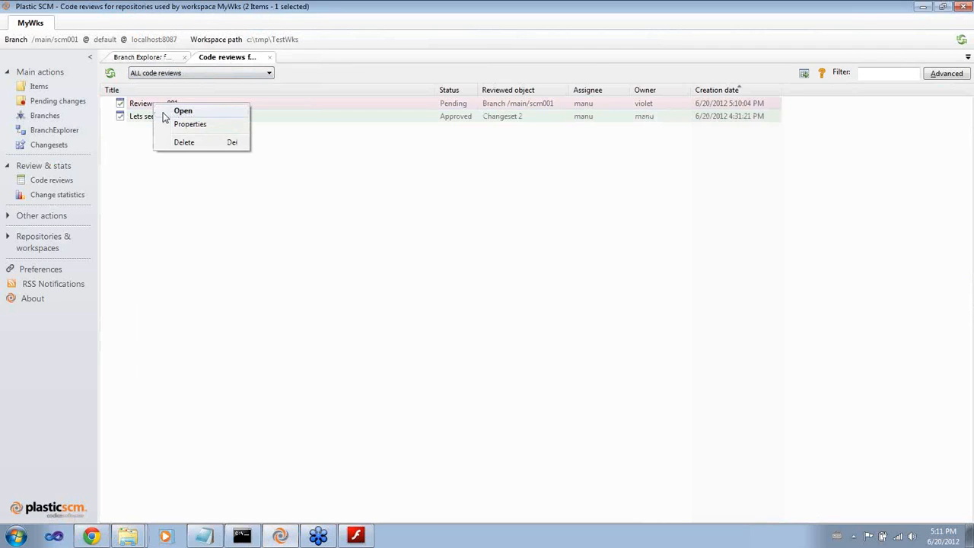
click(189, 124)
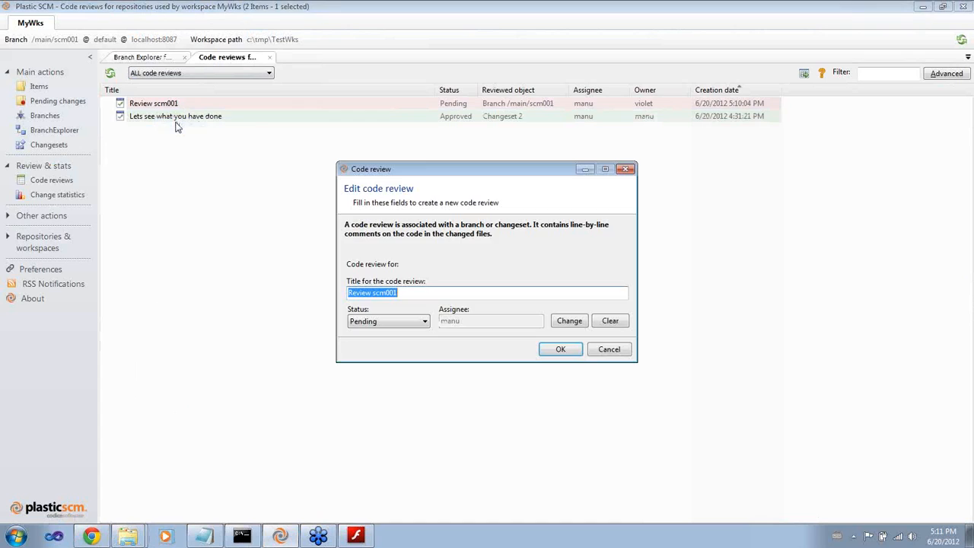
click(413, 323)
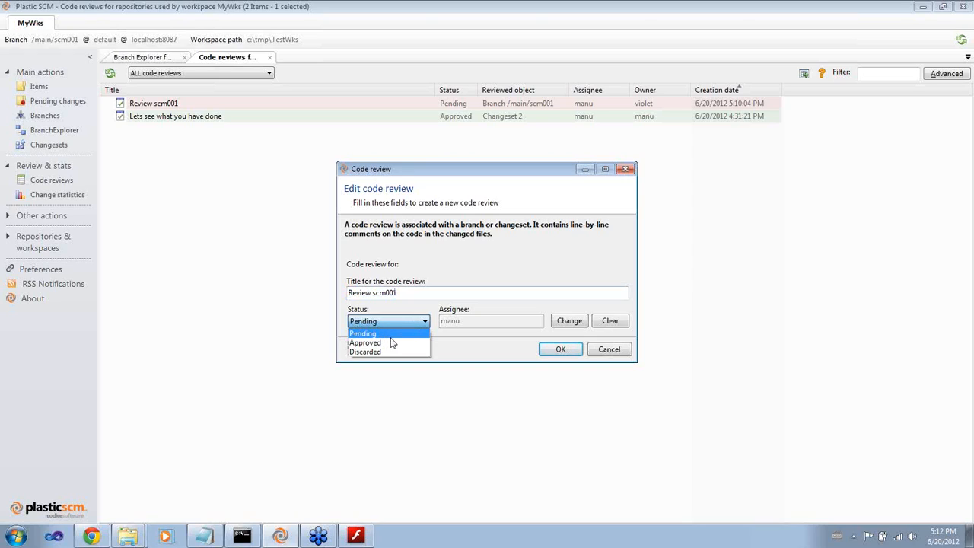
click(388, 342)
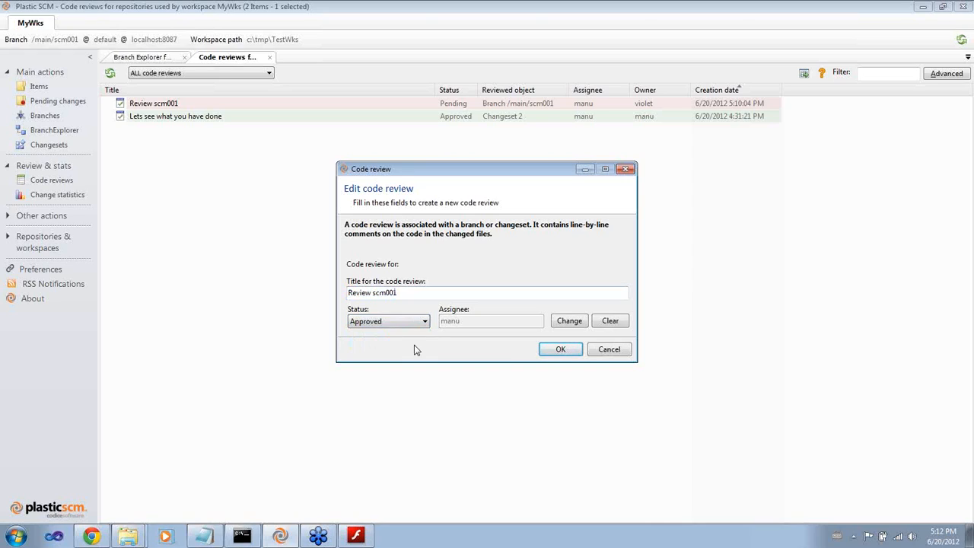
click(549, 353)
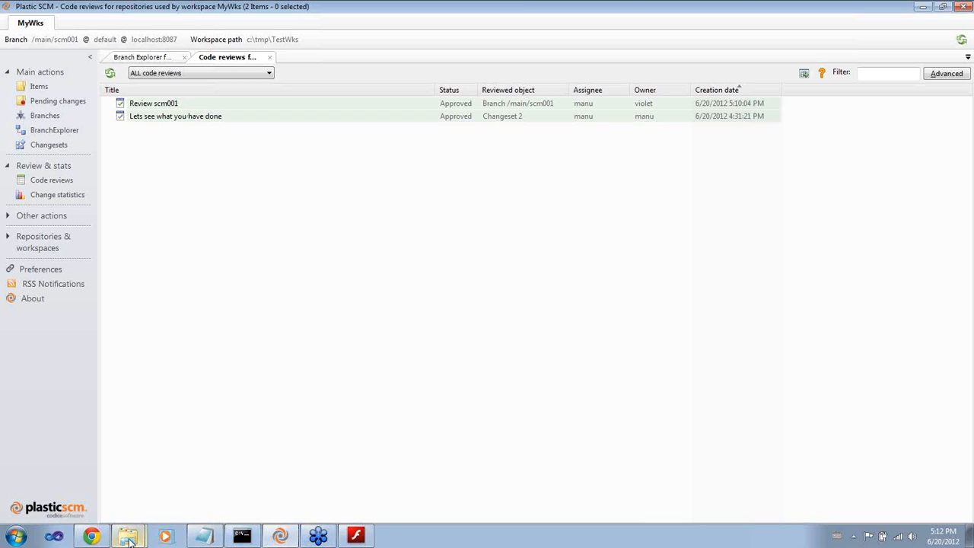
Open the newest code review notification in Gmail and examine its title and status lines
click(104, 537)
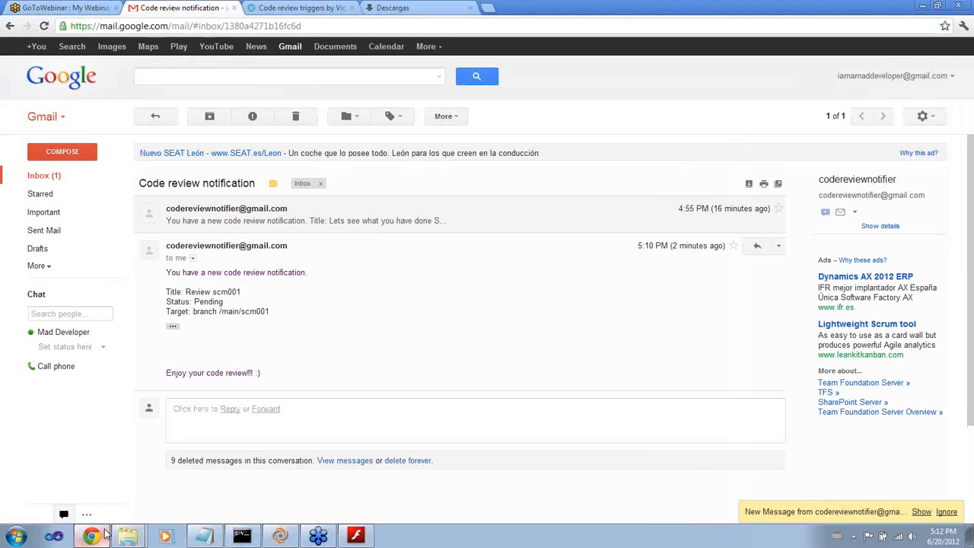
click(43, 178)
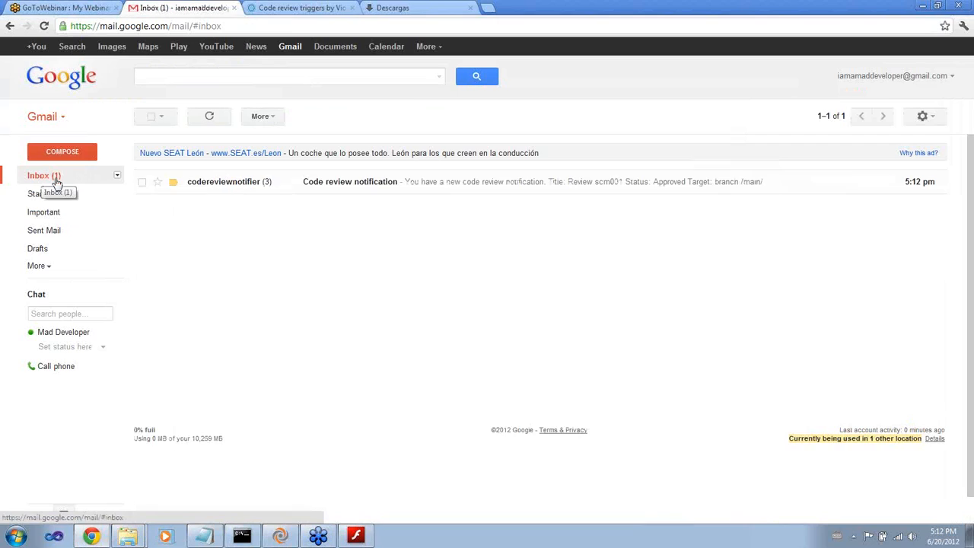
click(342, 183)
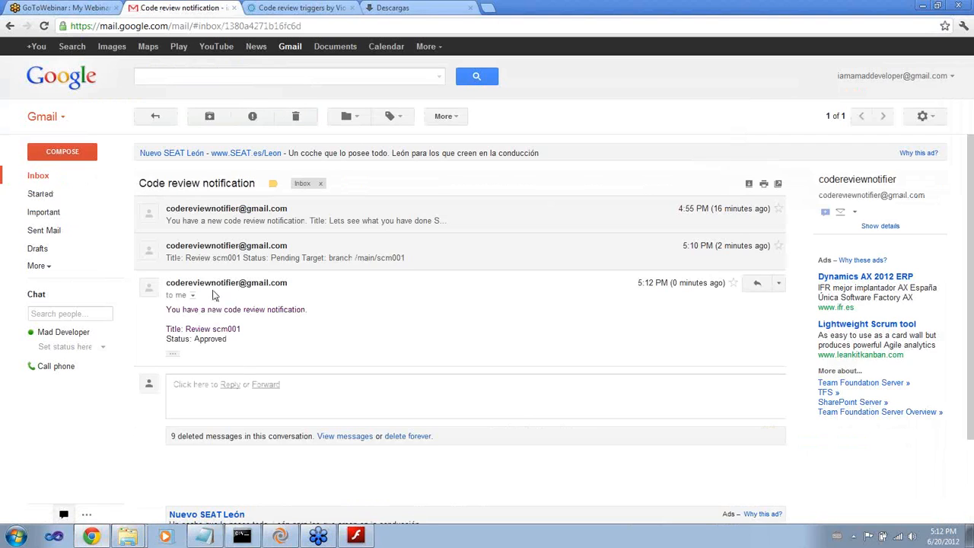
drag(169, 338, 231, 339)
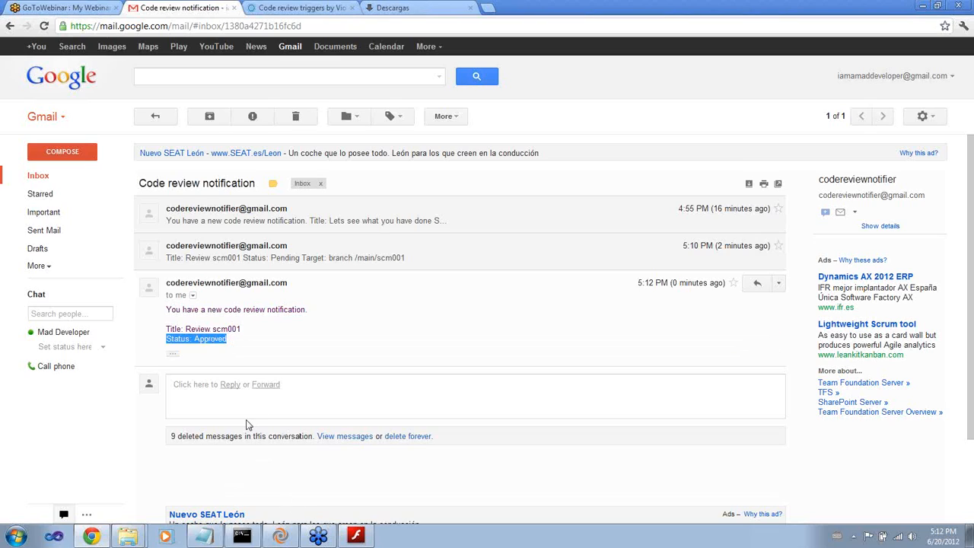
click(223, 340)
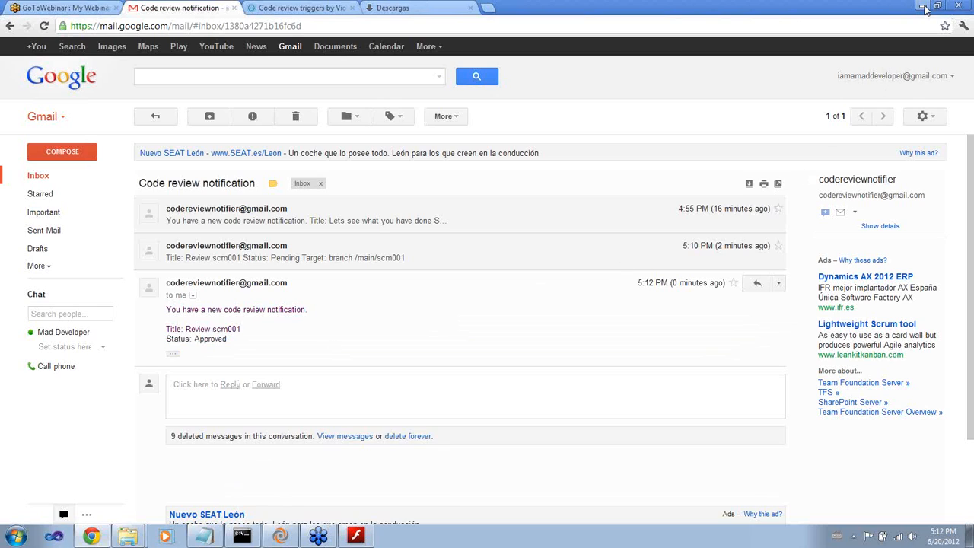
Return to the command prompt and display the help for cm mktrigger
click(923, 8)
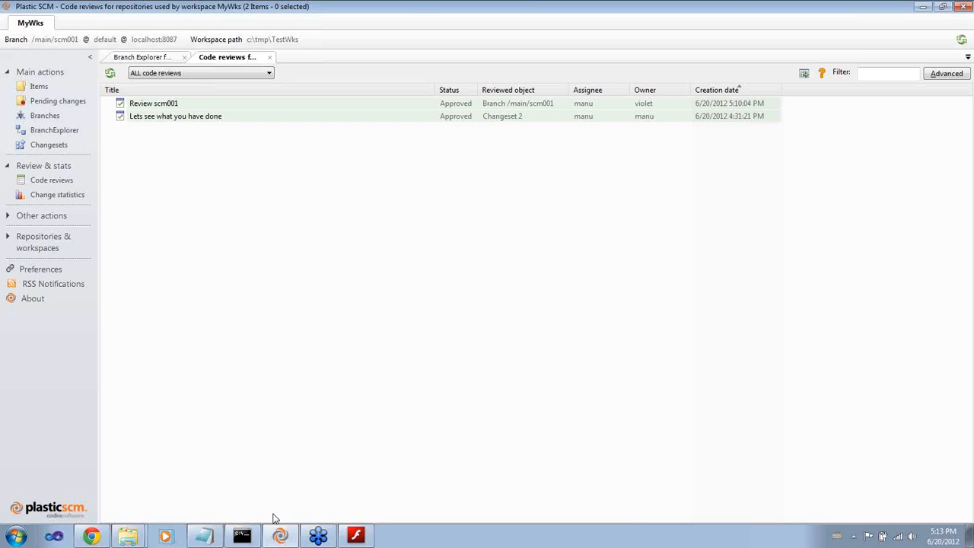
click(242, 536)
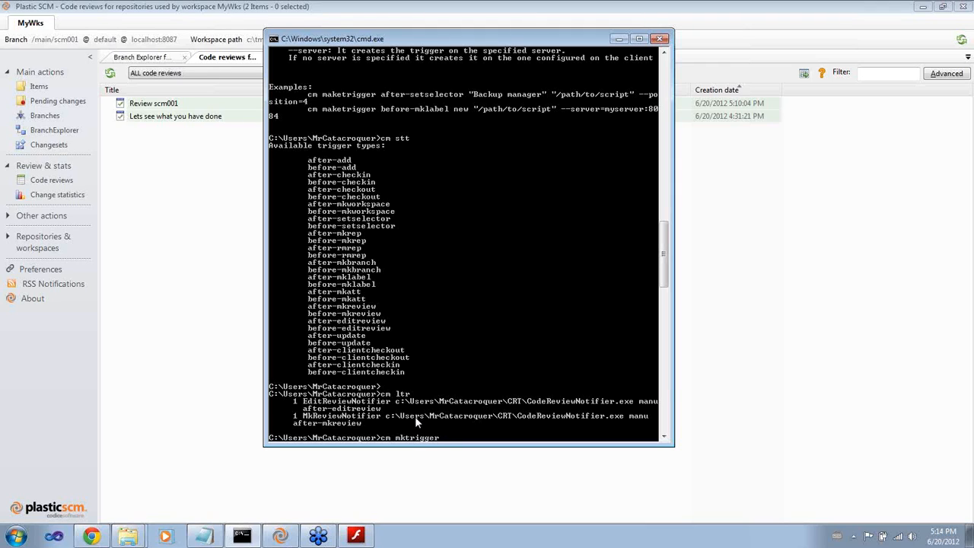
text(--help)
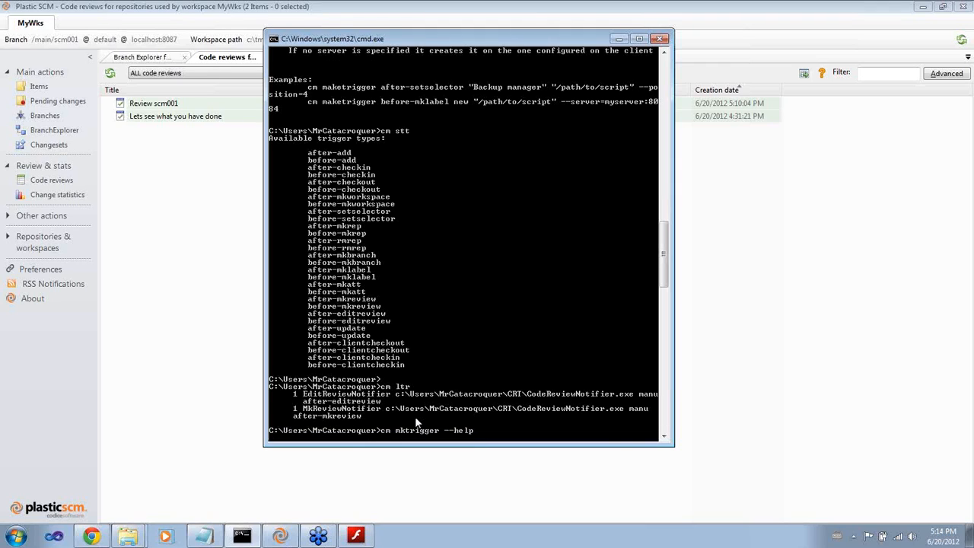
key(Return)
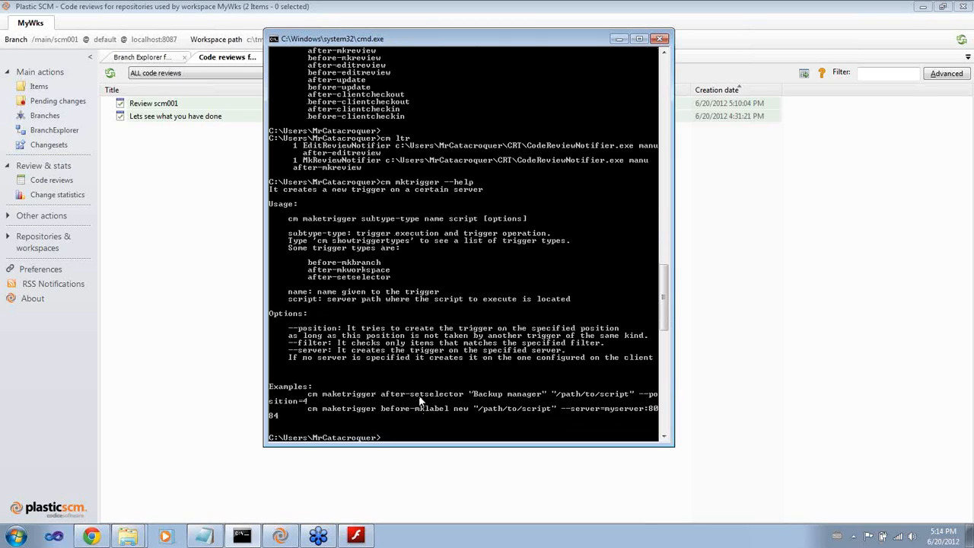
Create a before-checkin trigger named StyleChecker that runs CRT\CodecheckerTrigger\codechecker.exe 80 from the user's profile folder
text(cm mktrigger before-ci)
drag(665, 315, 662, 277)
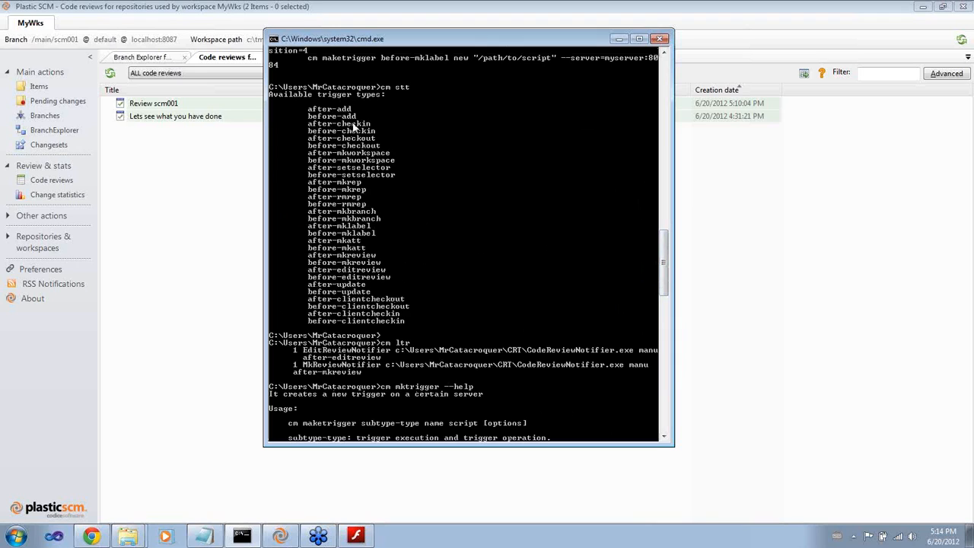
drag(664, 265, 667, 335)
text(heckin)
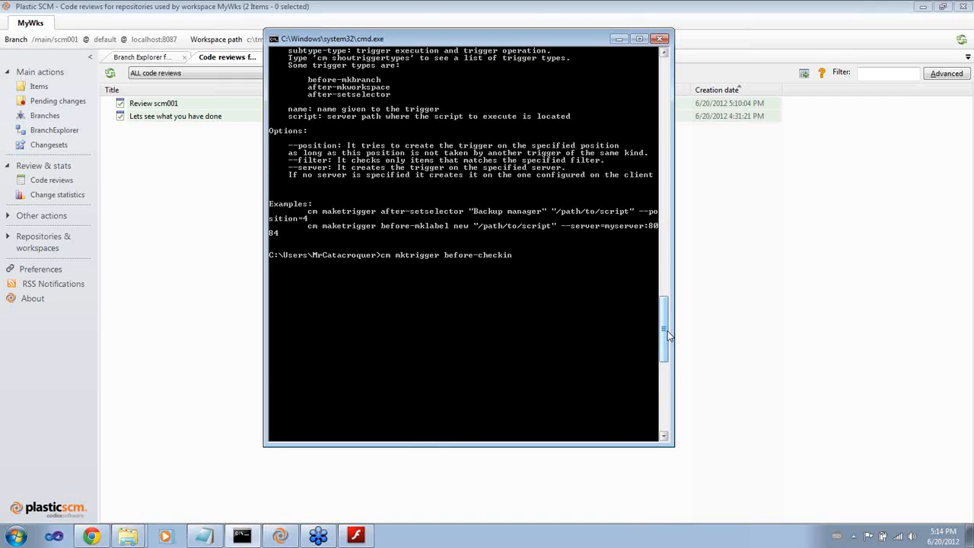
text( ")
text(StyleCheckeer""c:\Users)
text(\mr)
key(Tab)
text(\)
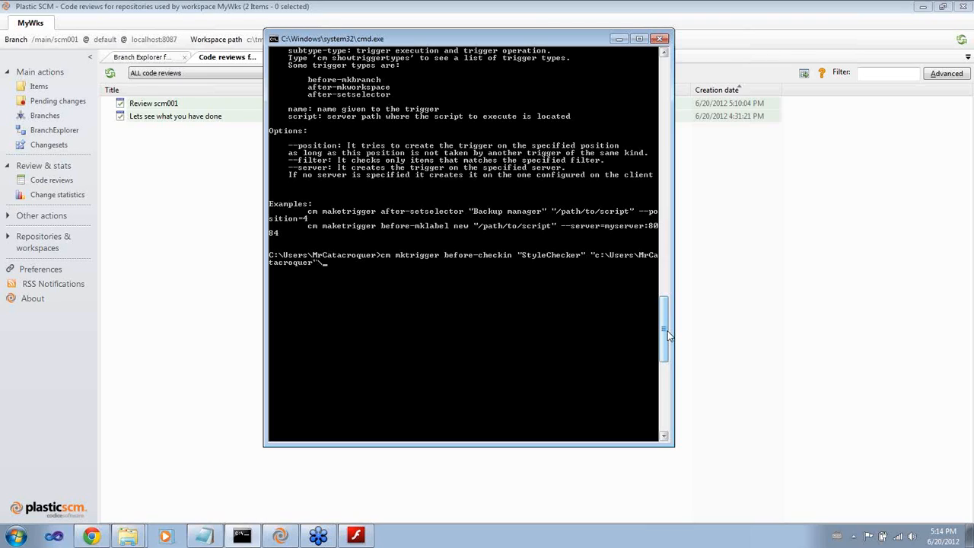
key(Tab)
key(Tab)
key(Tab)
key(Tab)
key(Tab)
text(\)
key(Tab)
key(Tab)
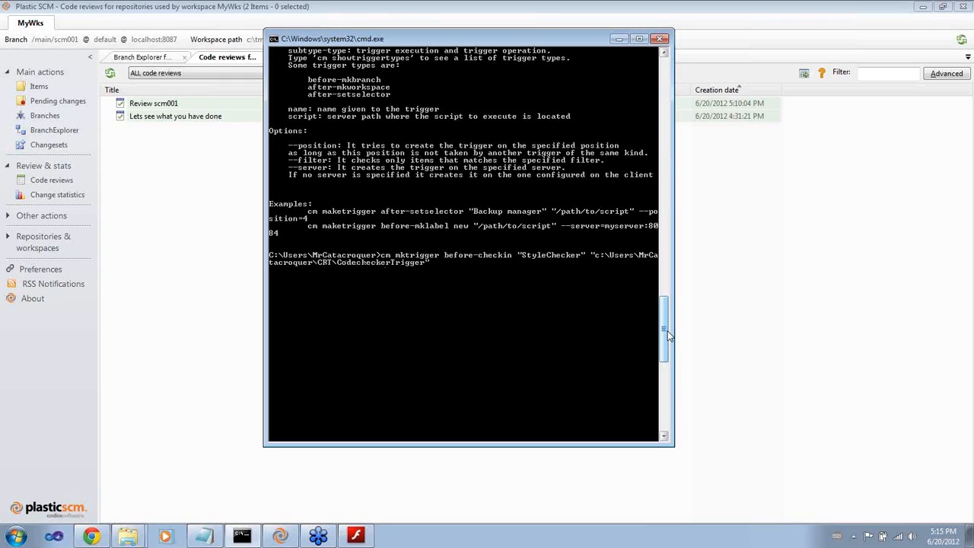
text(\)
key(Tab)
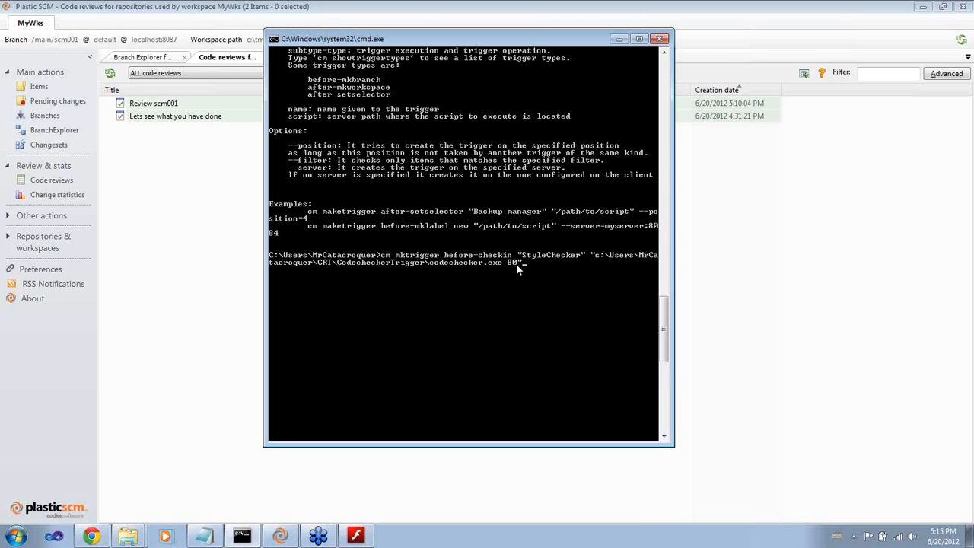
key(Return)
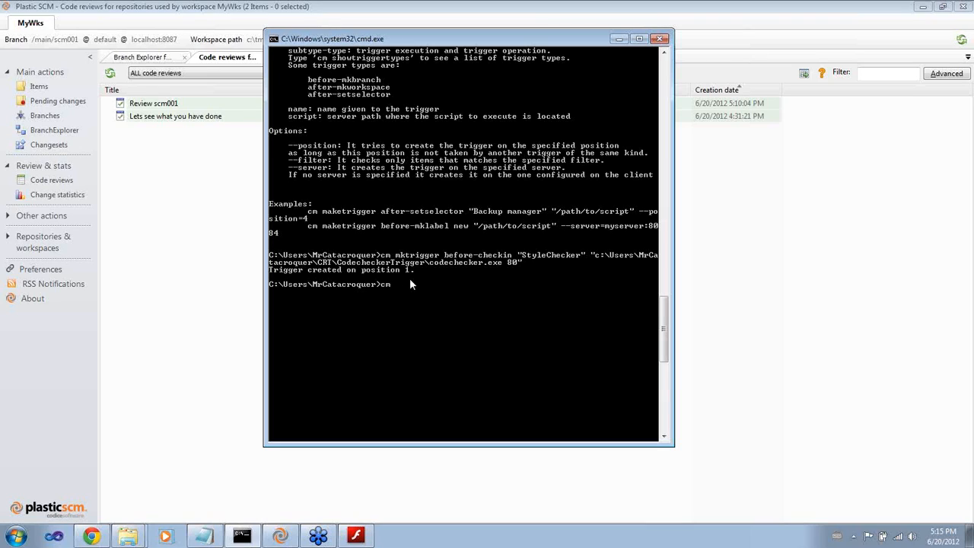
List the existing triggers with cm ltr
key(Return)
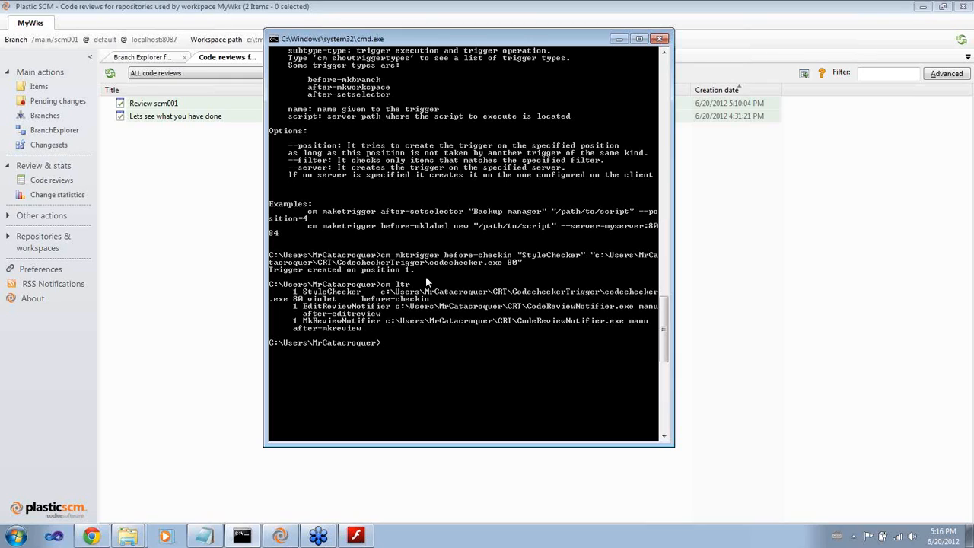
click(617, 42)
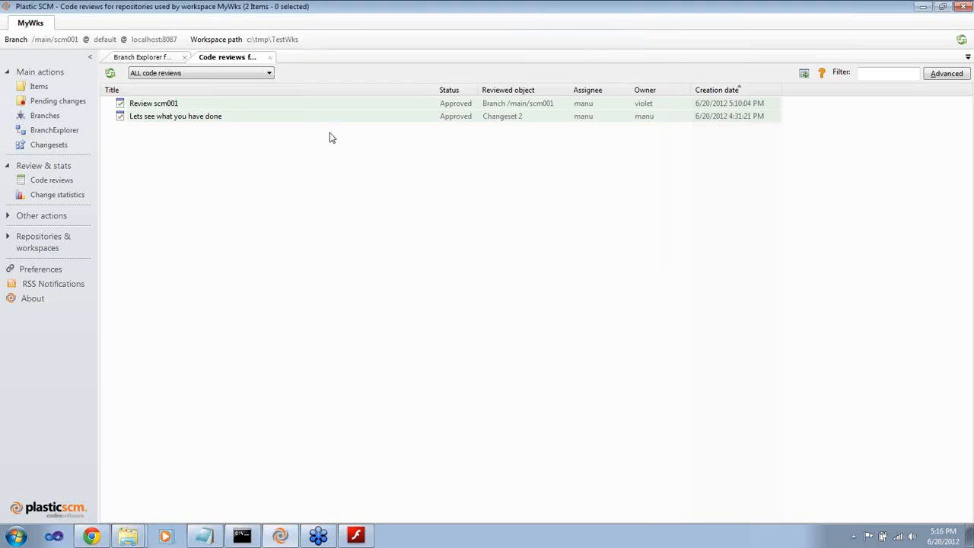
Open the workspace items view and check out Program.cs together with the items selected above it
click(39, 87)
click(155, 259)
key(shift+Up)
key(shift+Up)
key(shift+Up)
key(shift+Up)
key(shift+Up)
key(shift+Up)
key(shift+Up)
key(shift+Up)
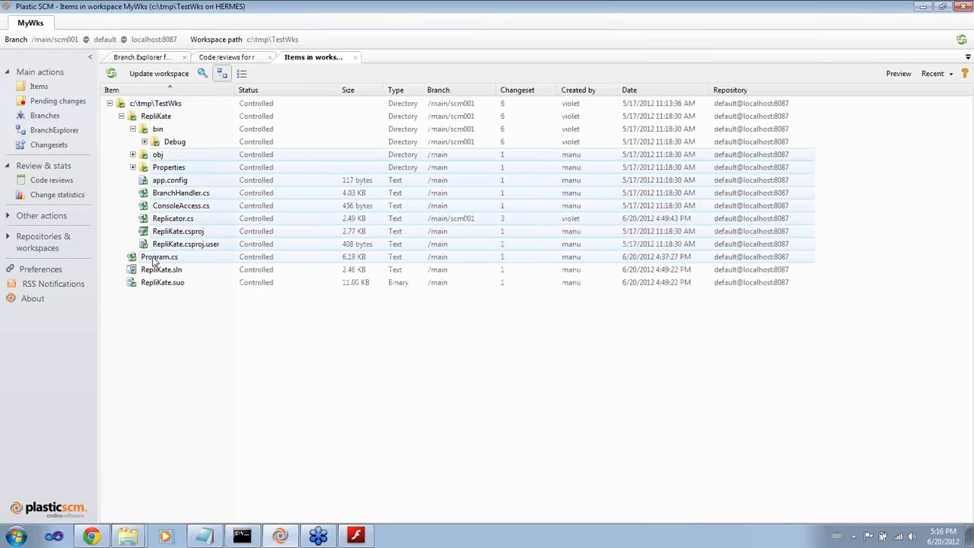
key(ctrl+o)
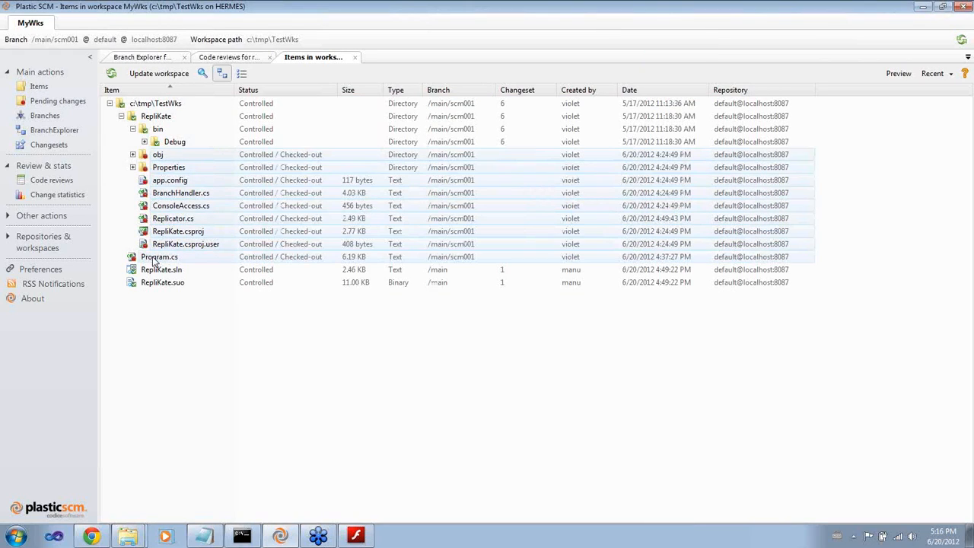
Open Program.cs in Visual Studio, join the ONLY_SHOW_UNSYNCED_ARG declaration onto the STOP_ON_ERROR_ARG line, save and close
click(156, 259)
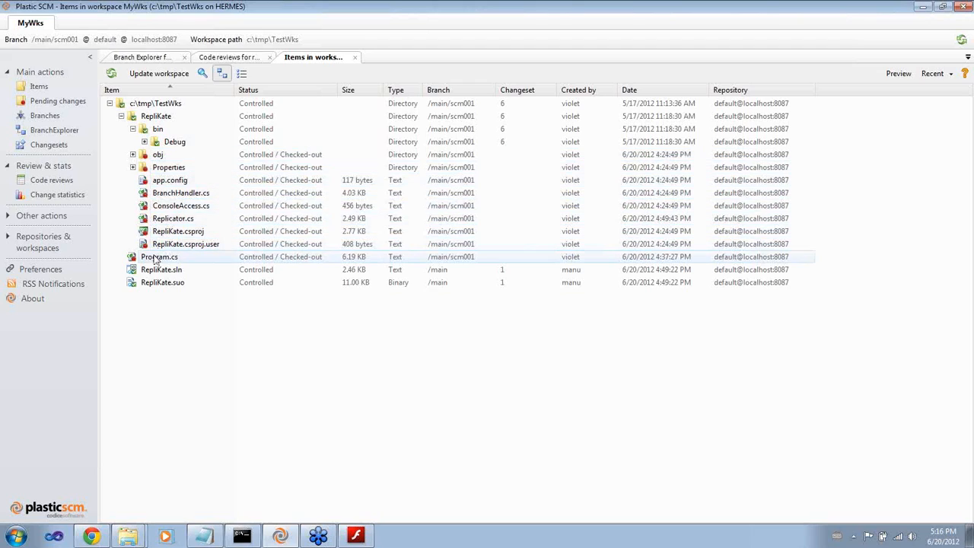
double_click(152, 261)
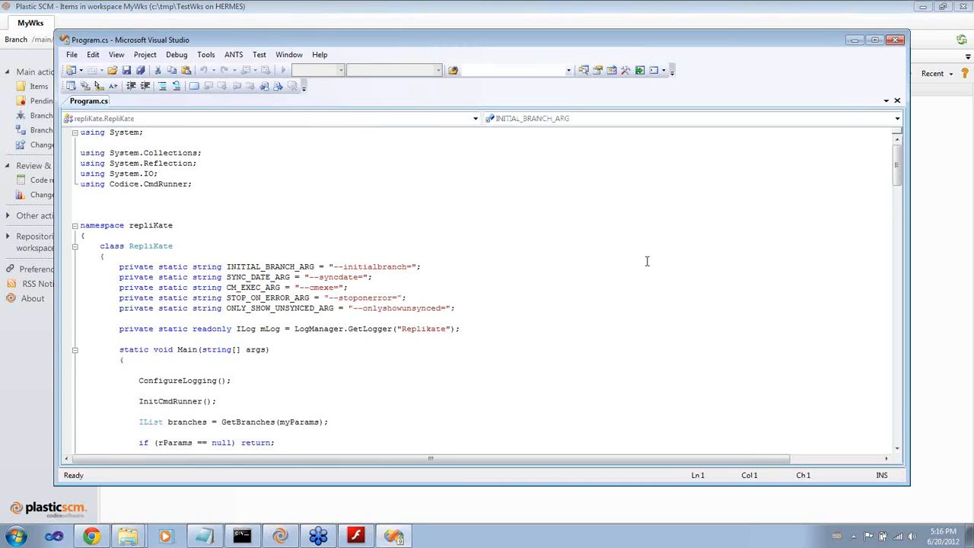
click(416, 267)
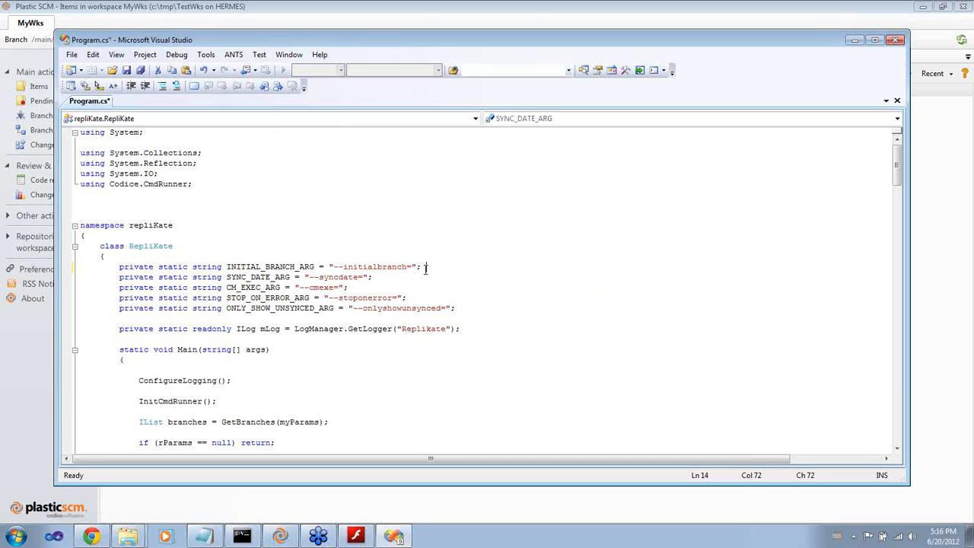
click(424, 267)
drag(424, 267, 427, 270)
click(411, 298)
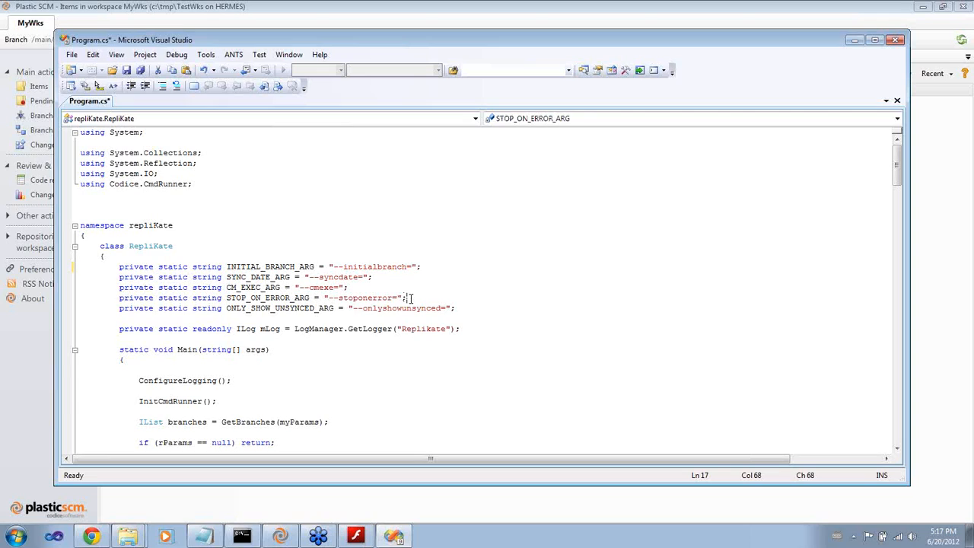
key(Delete)
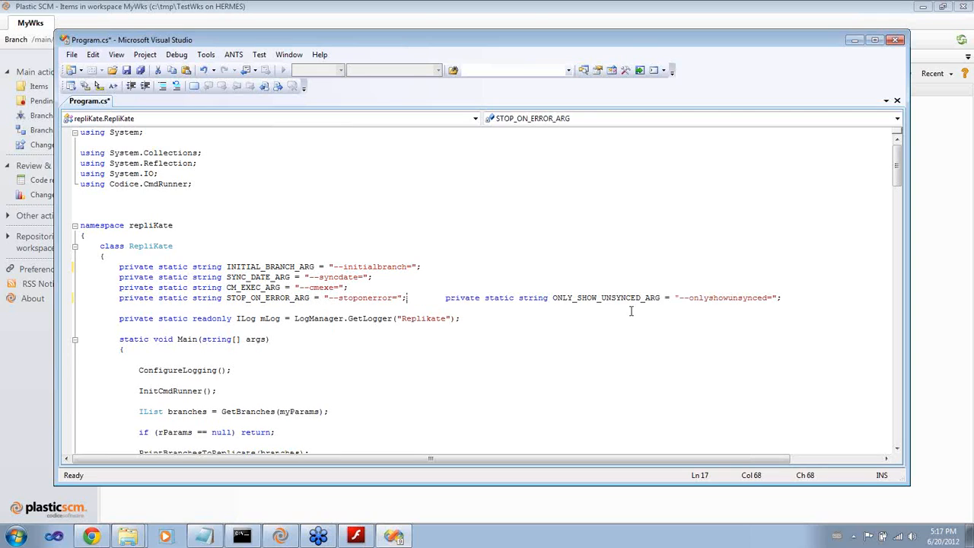
click(789, 297)
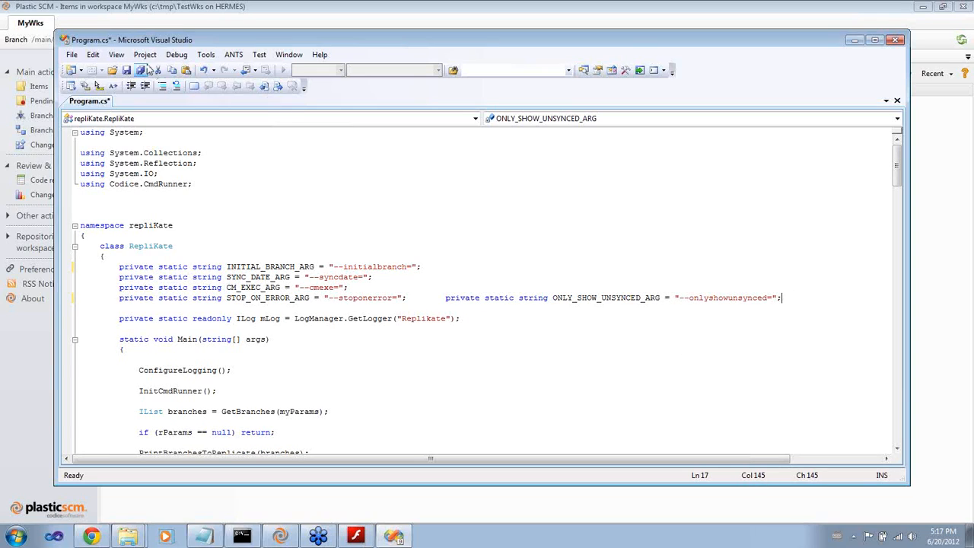
click(126, 70)
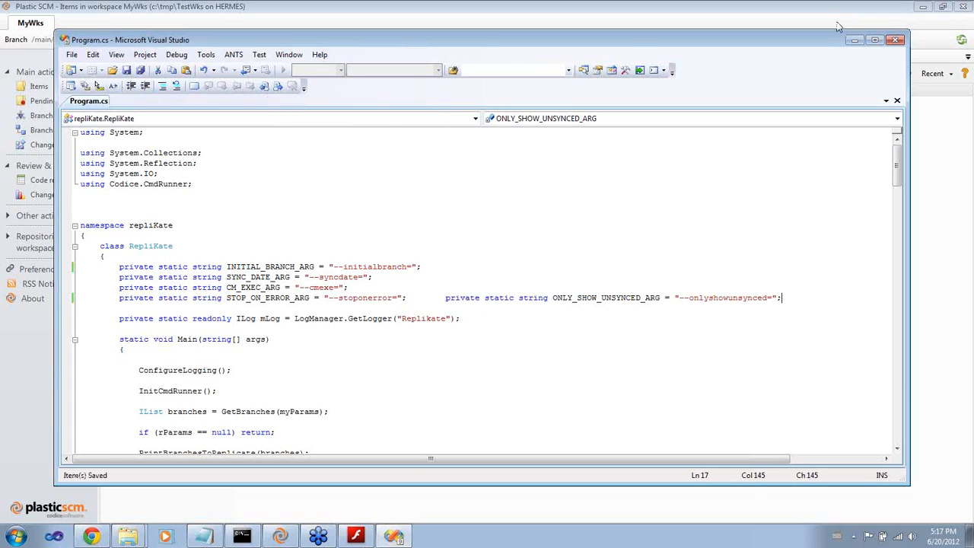
click(896, 40)
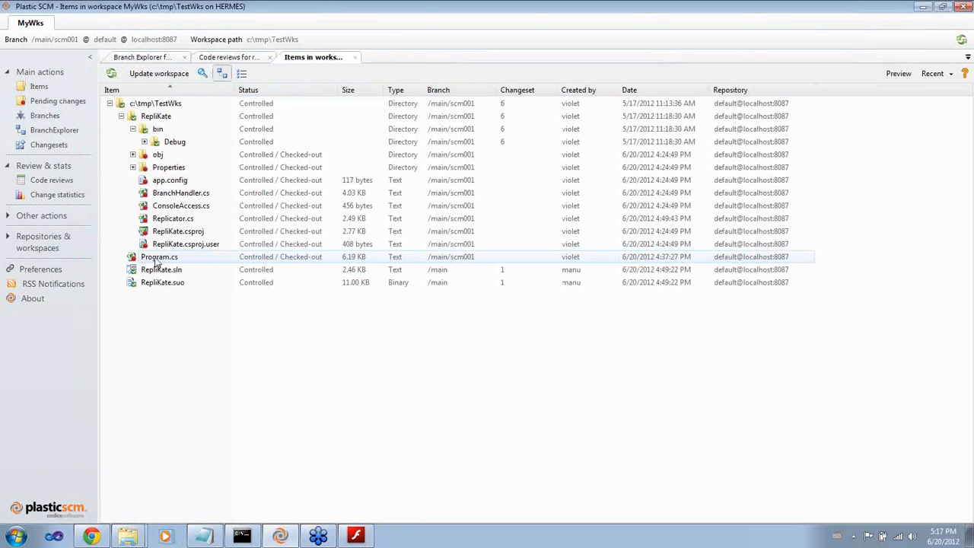
Try to check in Program.cs with an empty checkin comment, accepting the no-comment prompt
right_click(156, 263)
click(190, 303)
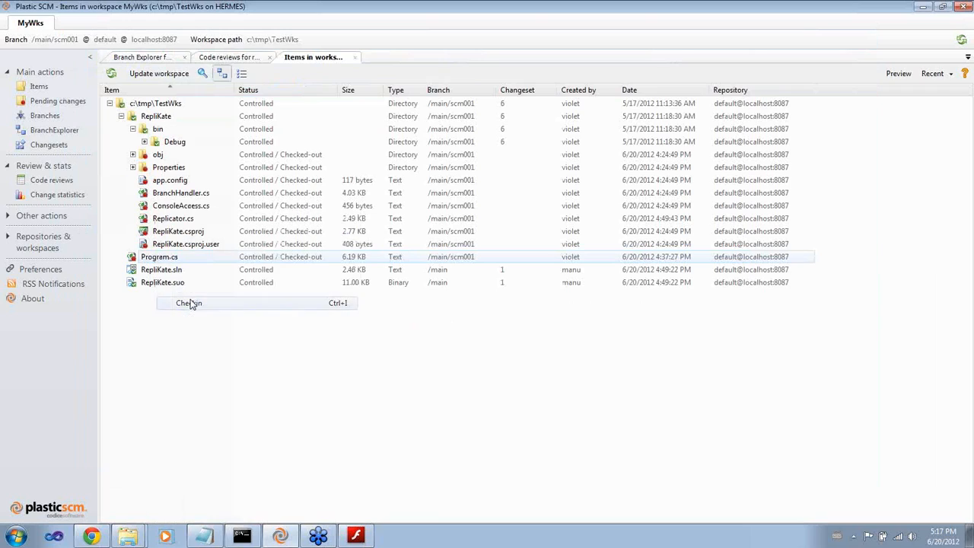
text(Let's see)
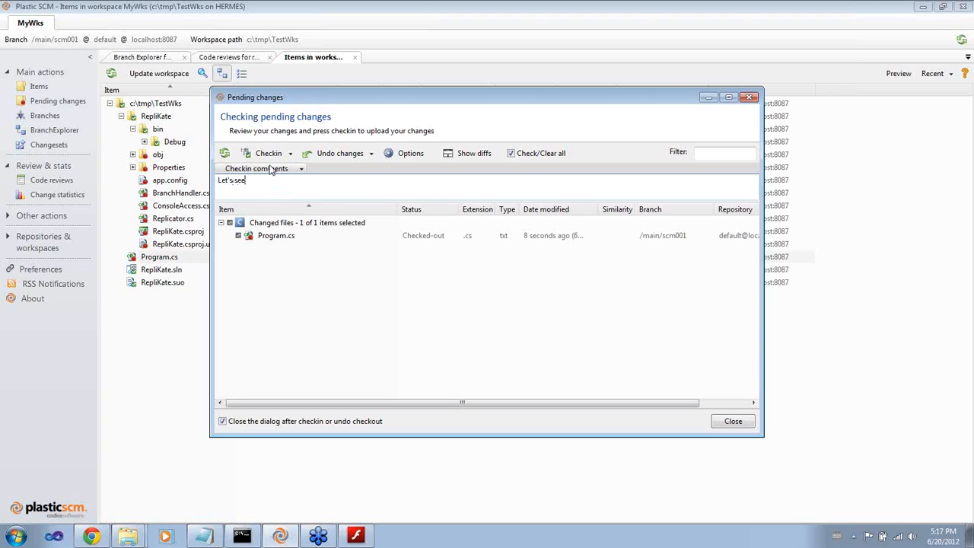
drag(272, 179, 219, 181)
key(BackSpace)
click(268, 154)
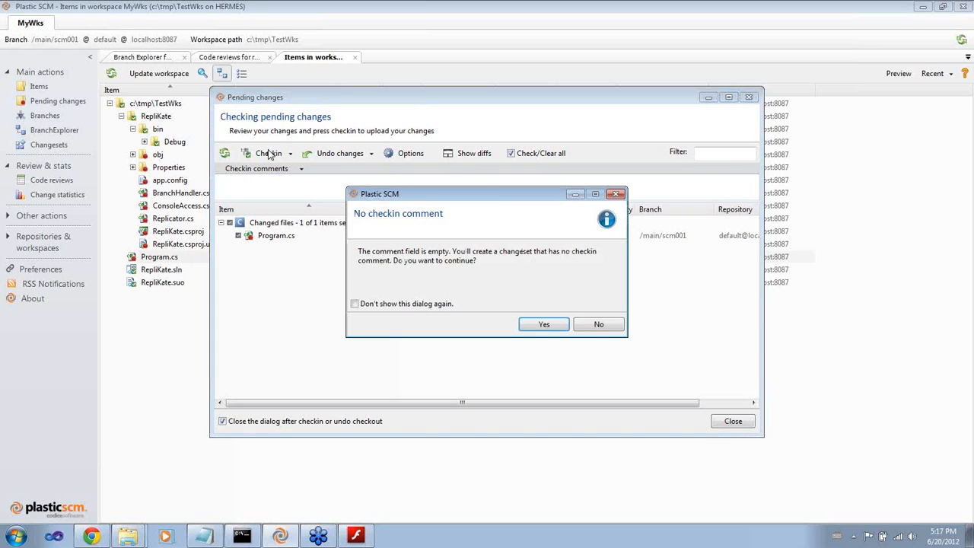
click(561, 324)
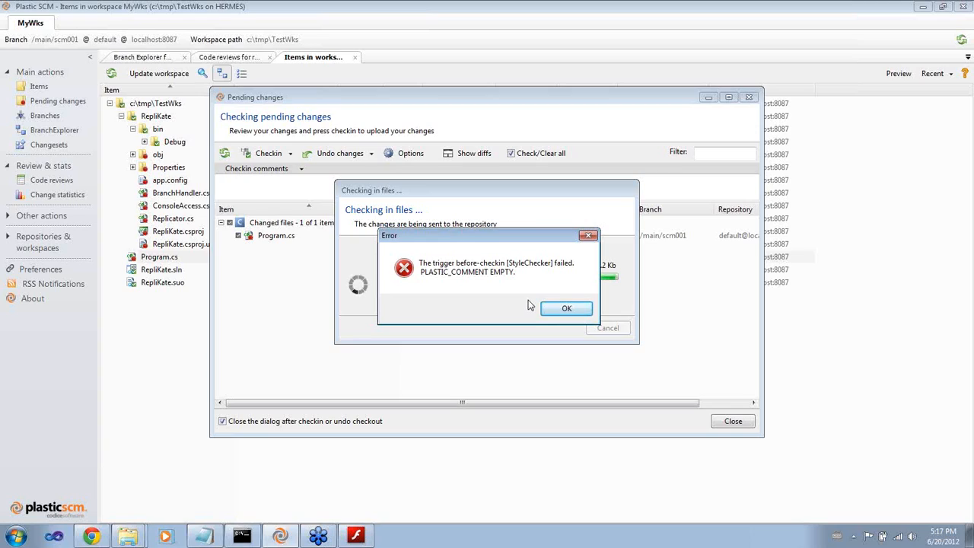
click(566, 309)
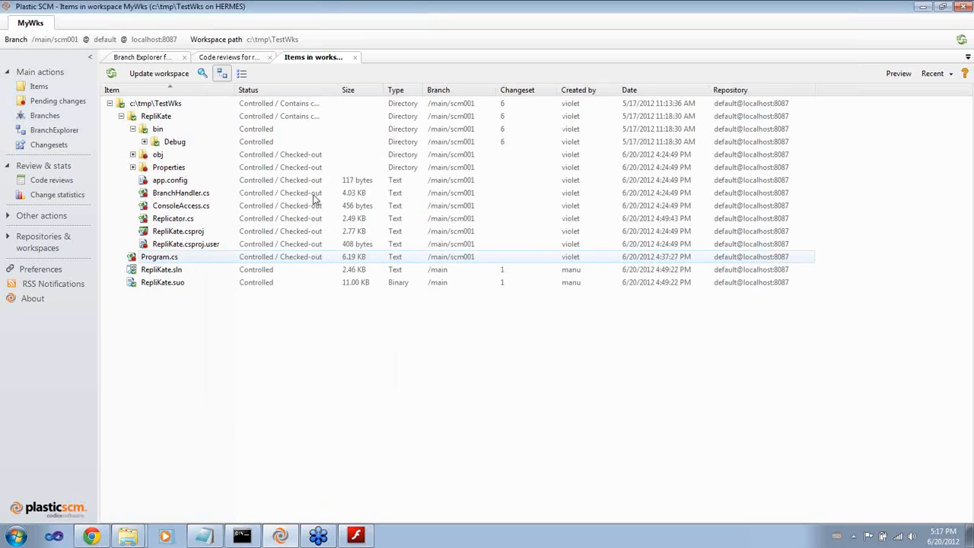
Check in Program.cs with the comment "Let's see now!"
right_click(152, 259)
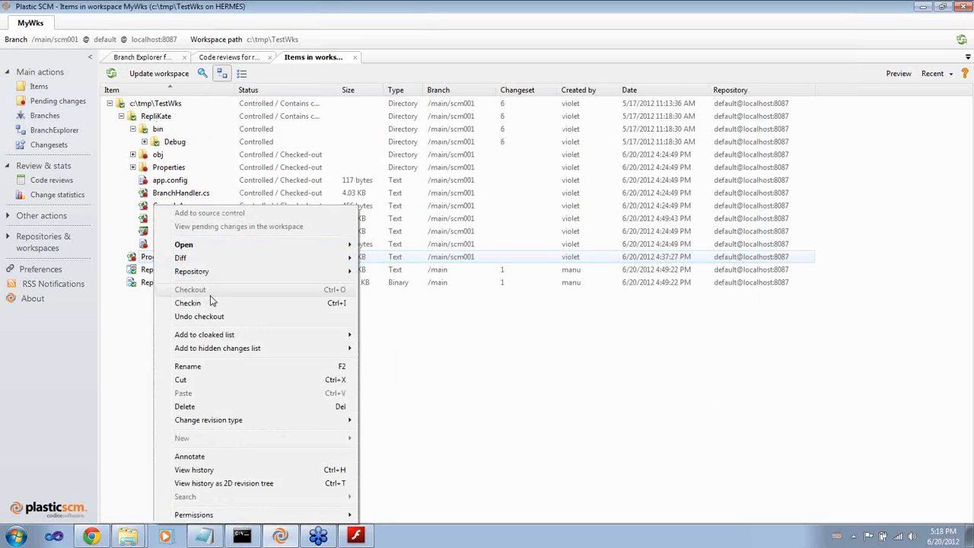
click(217, 305)
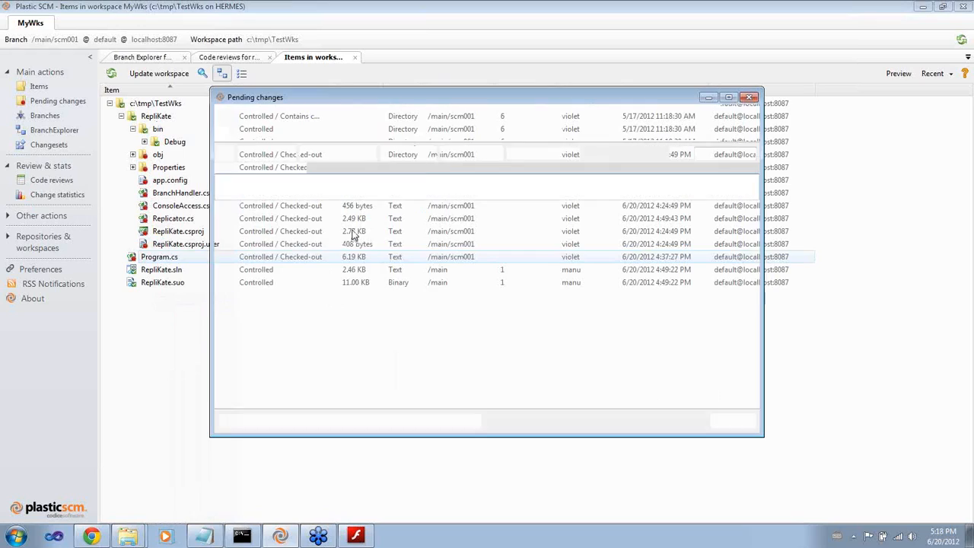
click(302, 190)
text(Let's see now!)
click(258, 156)
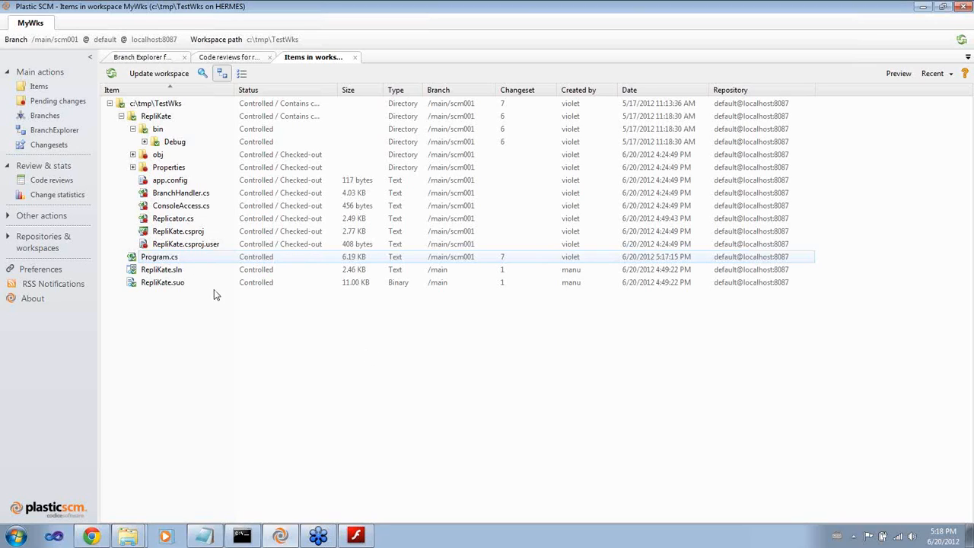
Switch to the Prezi presentation on new trigger types
click(168, 270)
click(173, 259)
click(364, 538)
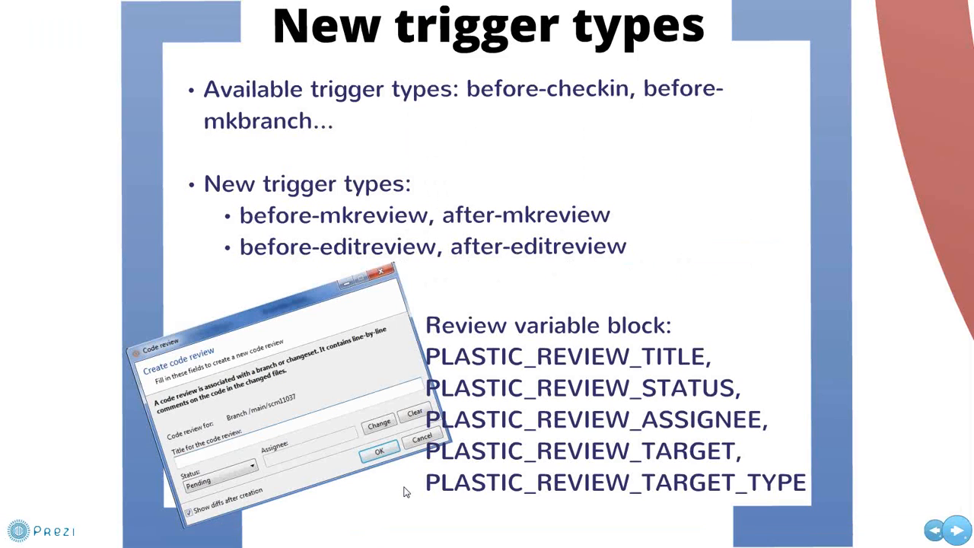